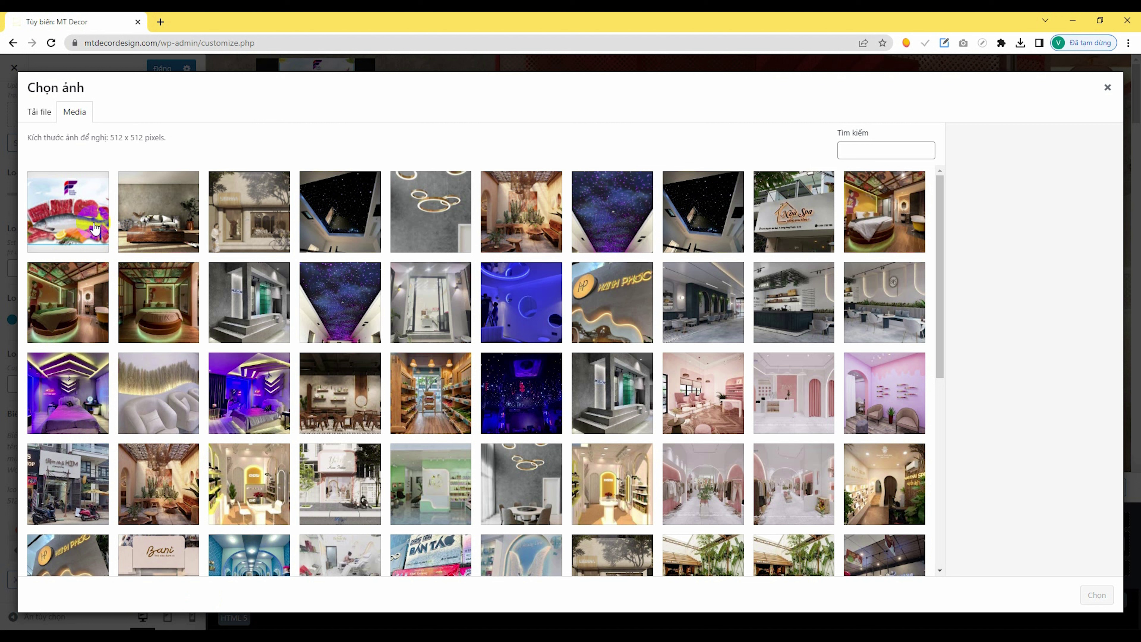
- Set the site icon to the Fresh Frozen Foods banner image from the media library, cropped to the suggested square
{"action": "left_click", "coordinate": [1090, 593]}
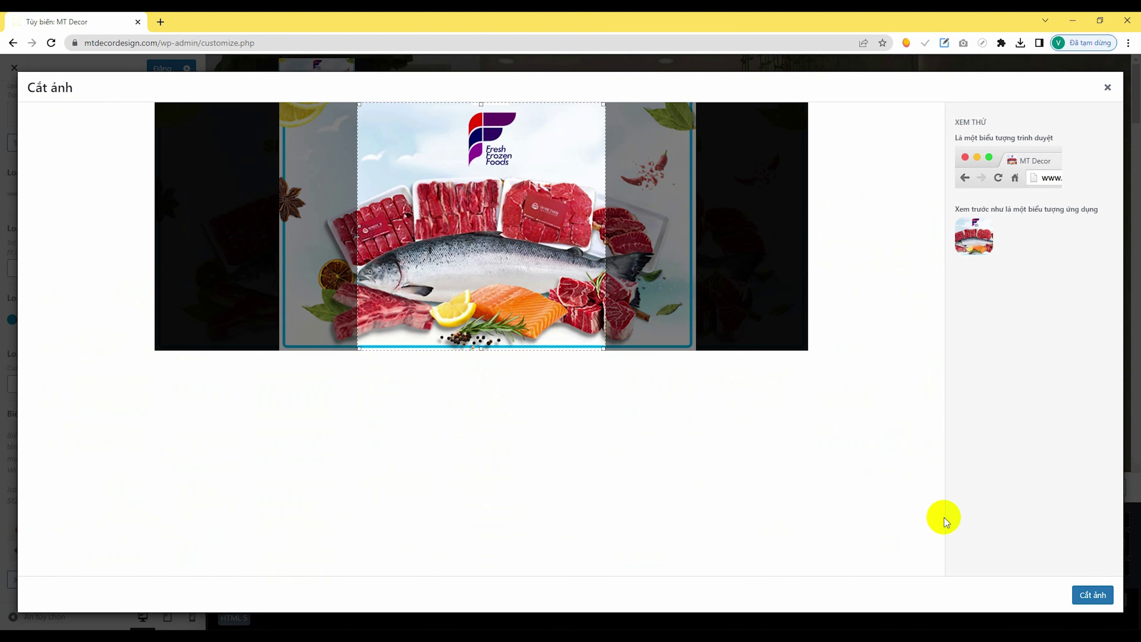
{"action": "left_click", "coordinate": [1084, 599]}
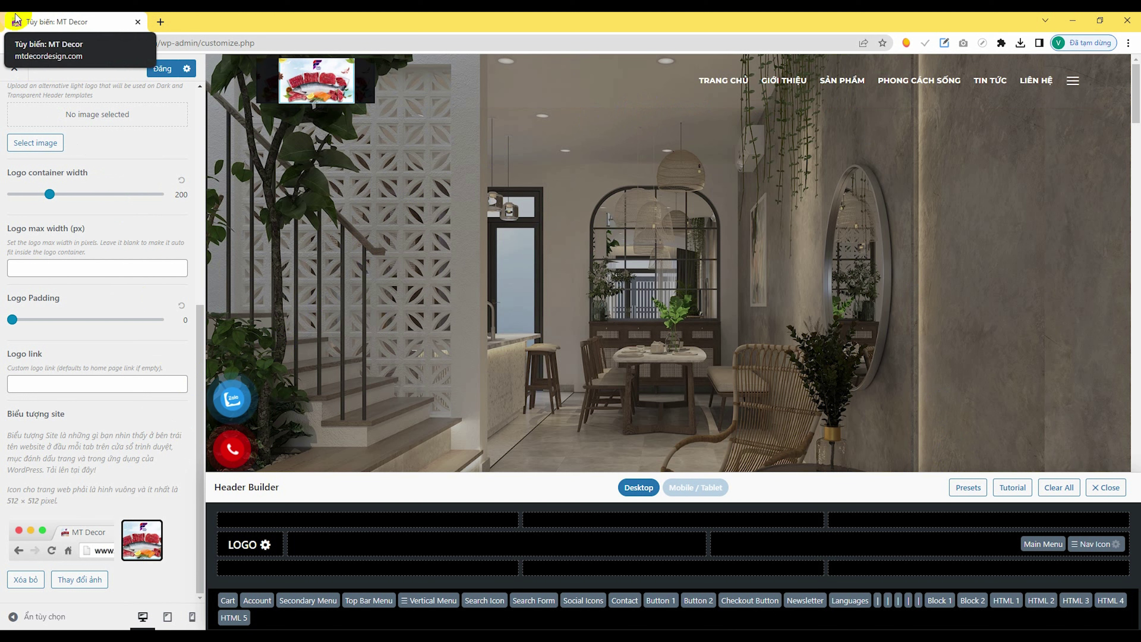
{"action": "scroll", "coordinate": [126, 302], "scroll_direction": "up", "scroll_amount": 7}
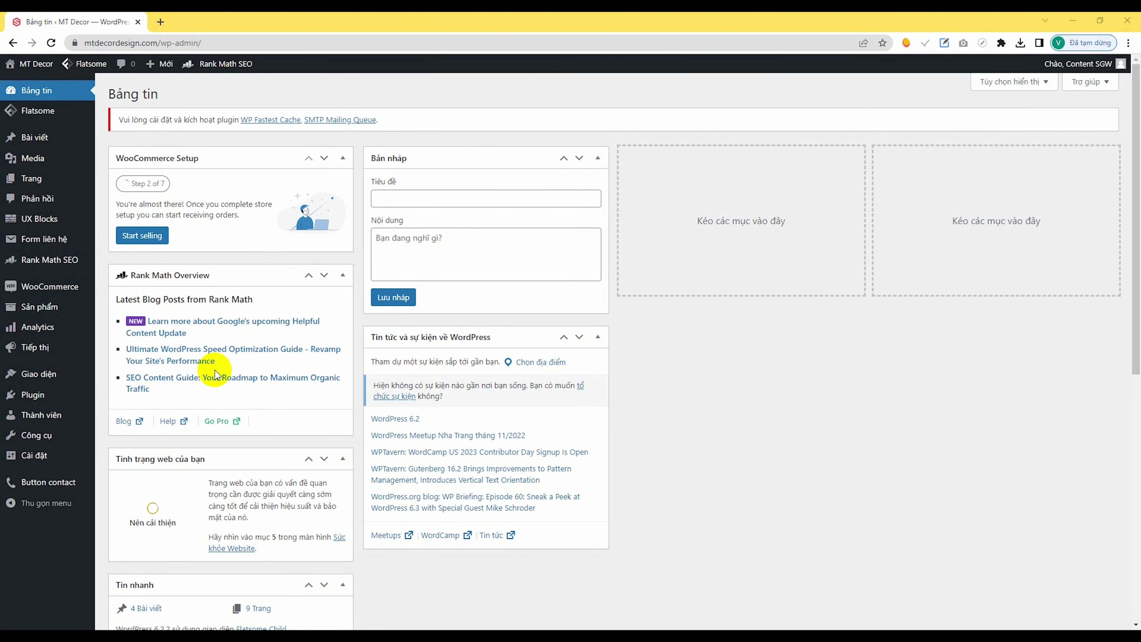
- Review the list of all posts and open the post categories page
{"action": "left_click", "coordinate": [68, 176]}
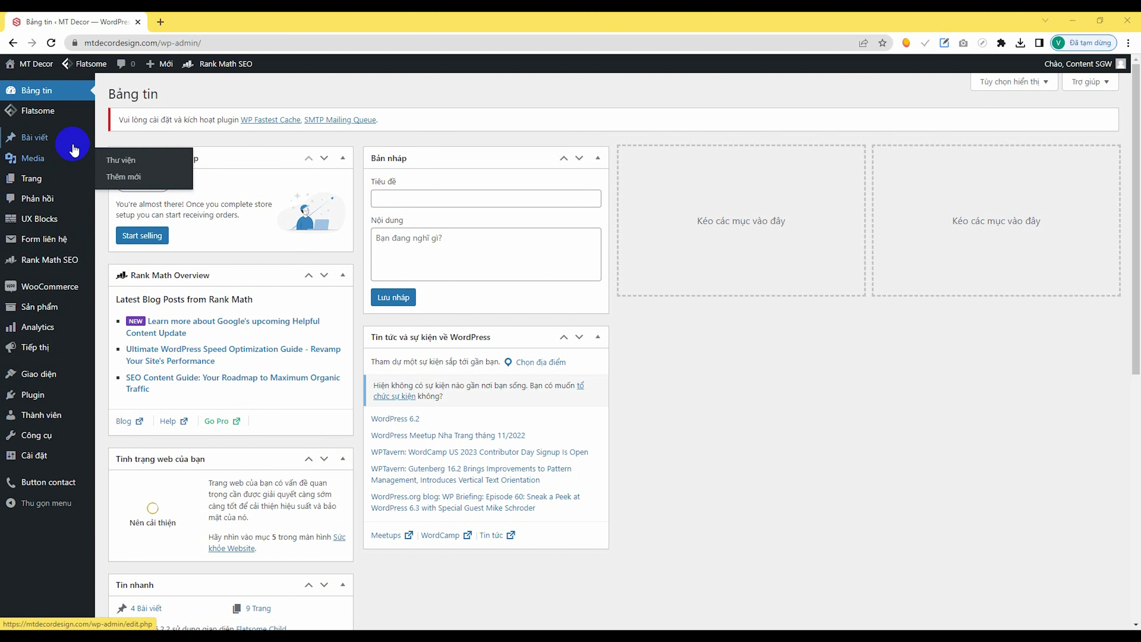
{"action": "mouse_move", "coordinate": [71, 141]}
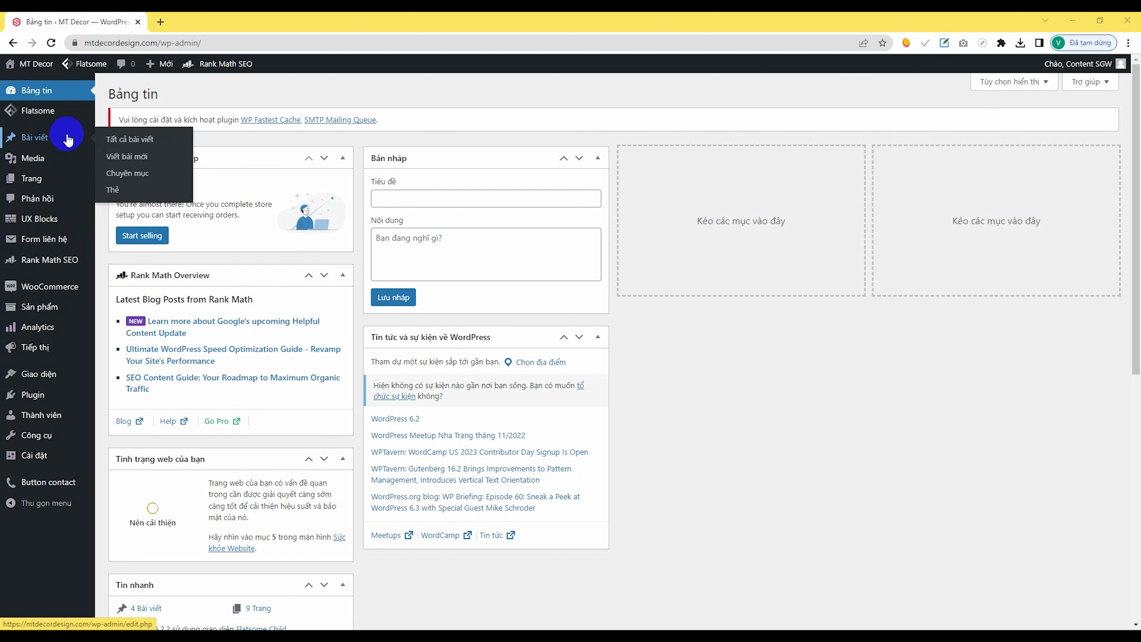
{"action": "left_click", "coordinate": [68, 140]}
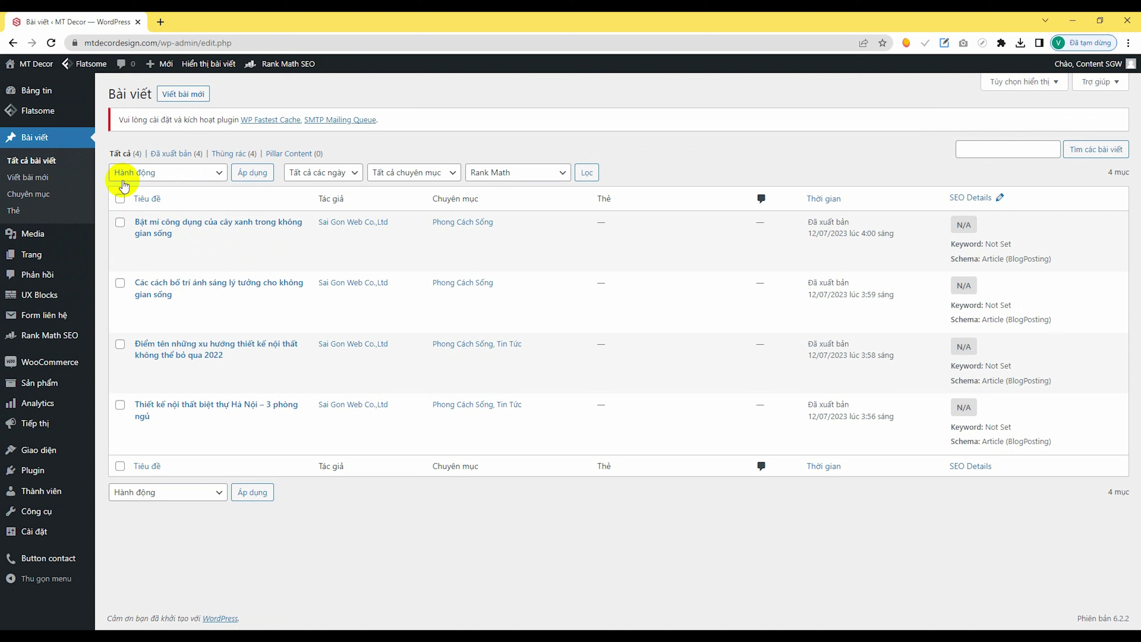
{"action": "left_click", "coordinate": [24, 194]}
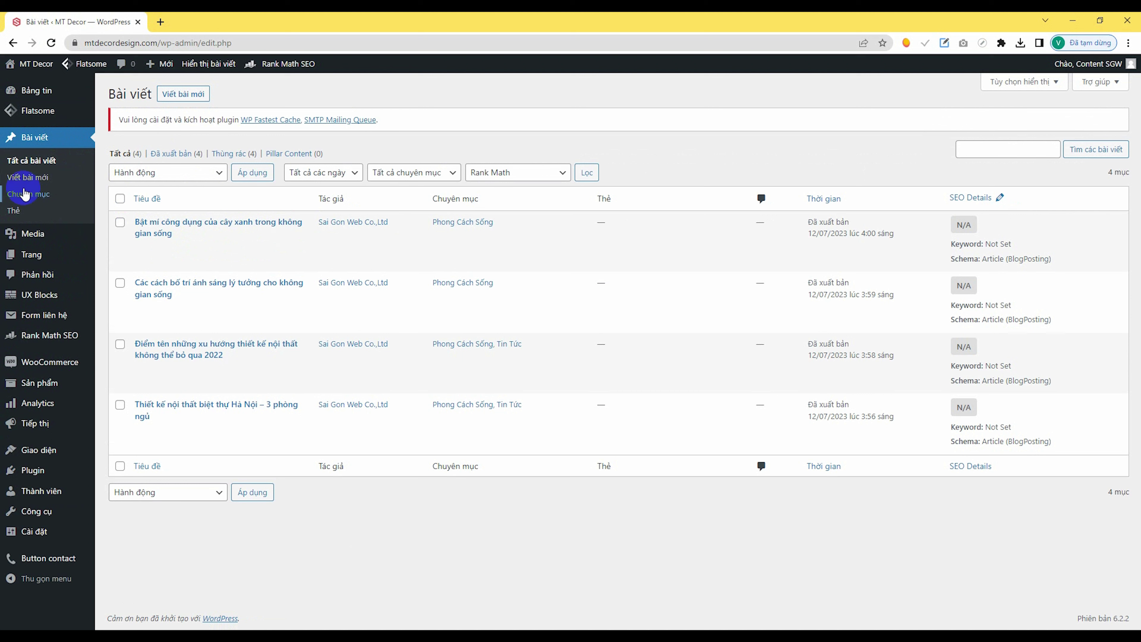
{"action": "mouse_move", "coordinate": [211, 253]}
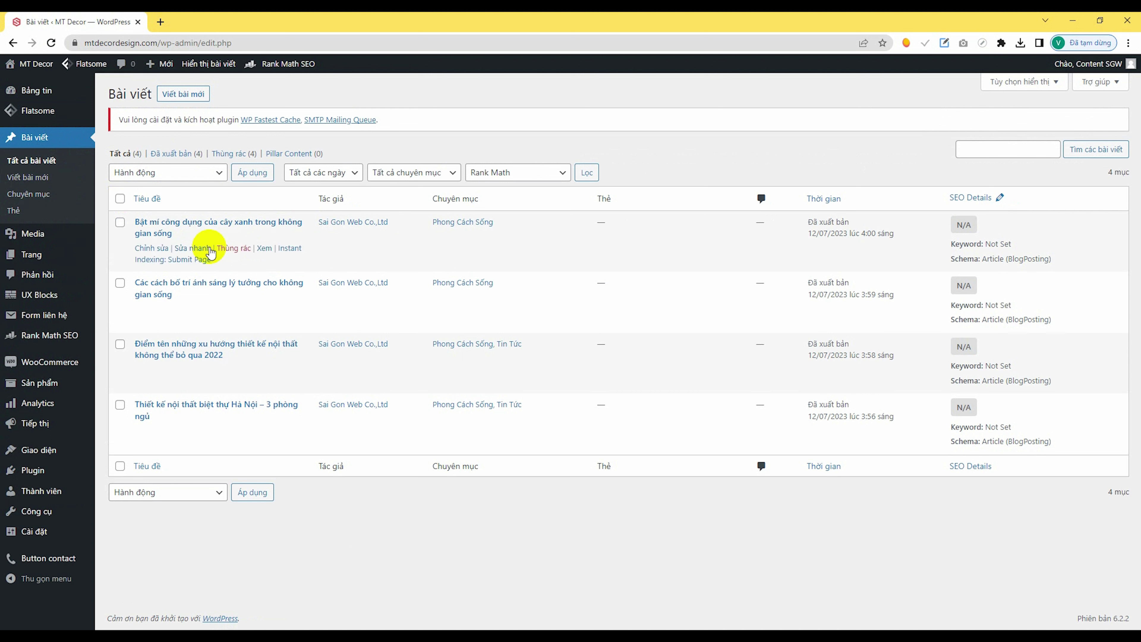
{"action": "mouse_move", "coordinate": [189, 402]}
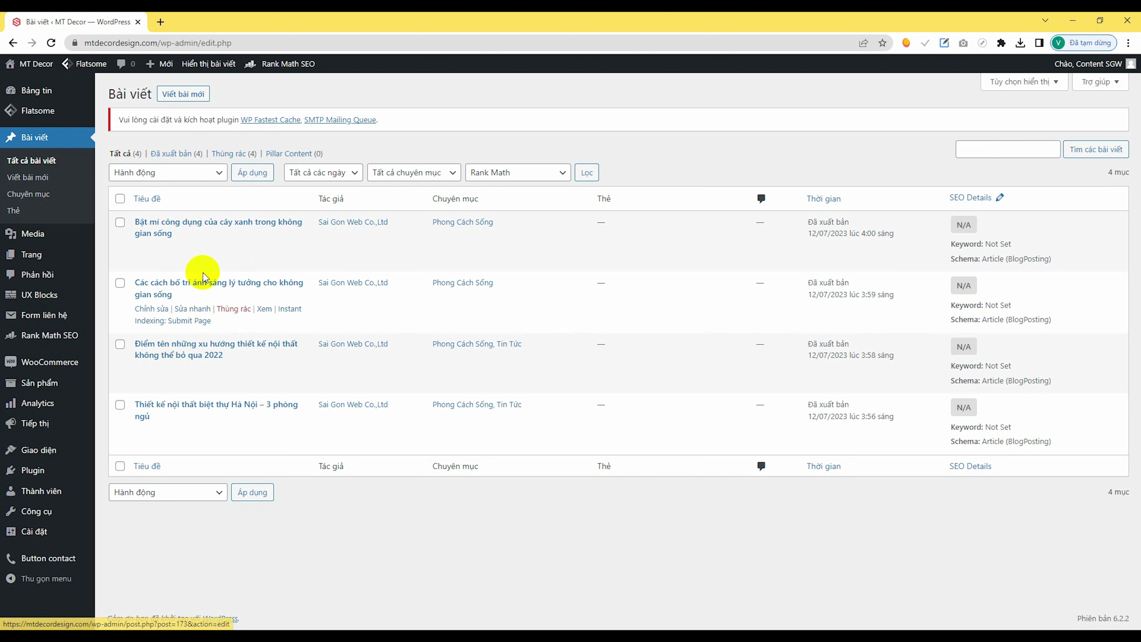
{"action": "left_click", "coordinate": [41, 195]}
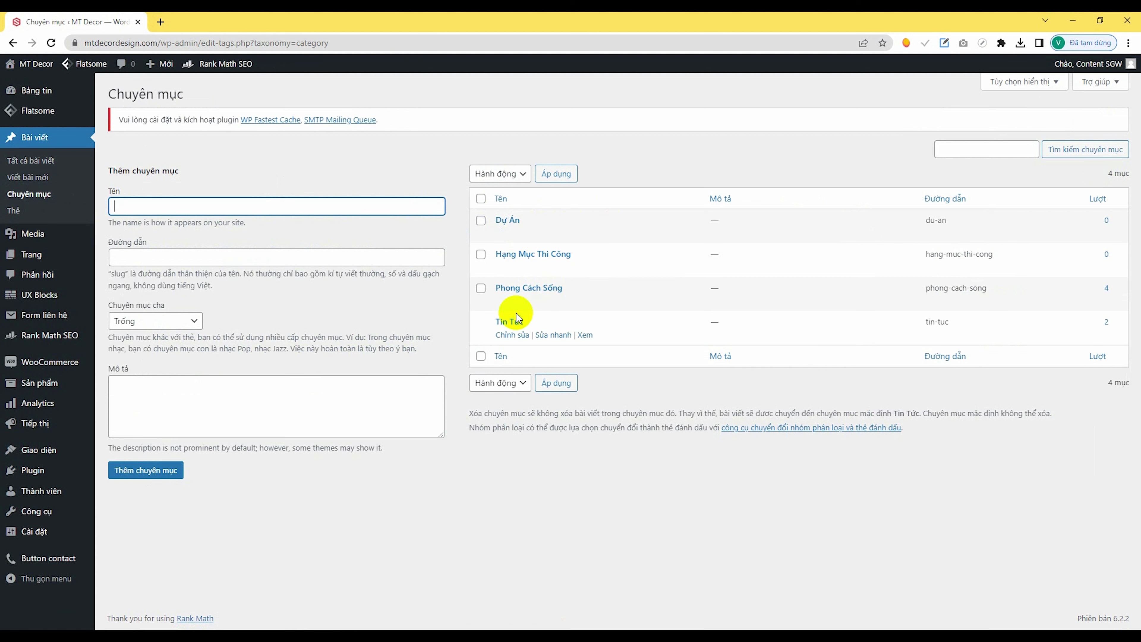
- View the Phong Cách Sống and Tin Tức category pages on the live site, and return to the category admin page
{"action": "left_click", "coordinate": [39, 66]}
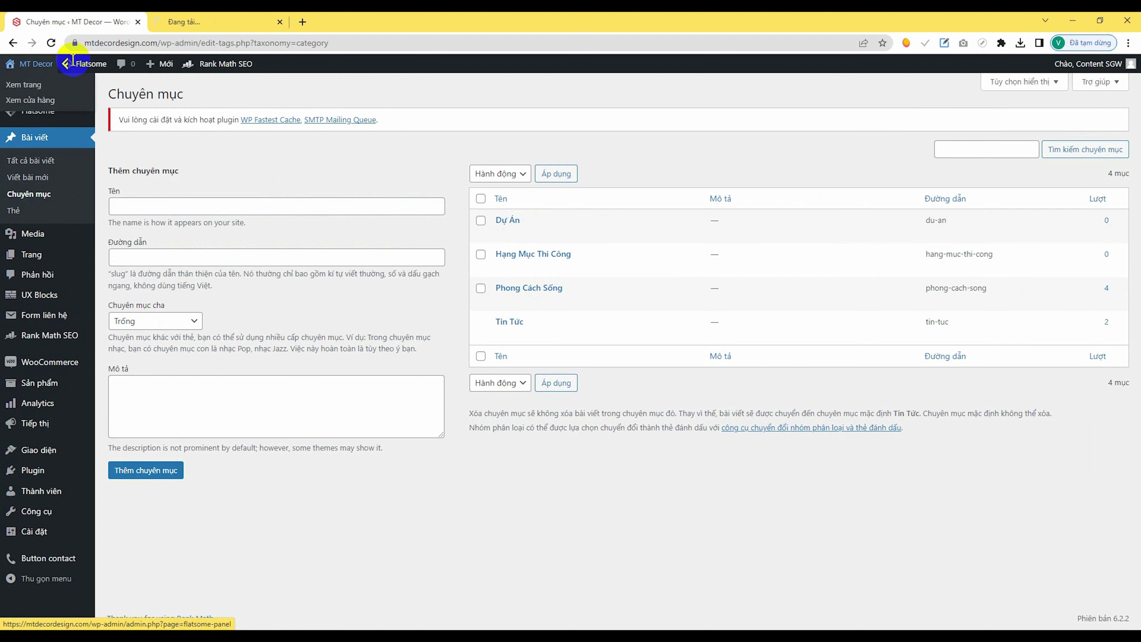
{"action": "left_click", "coordinate": [218, 21]}
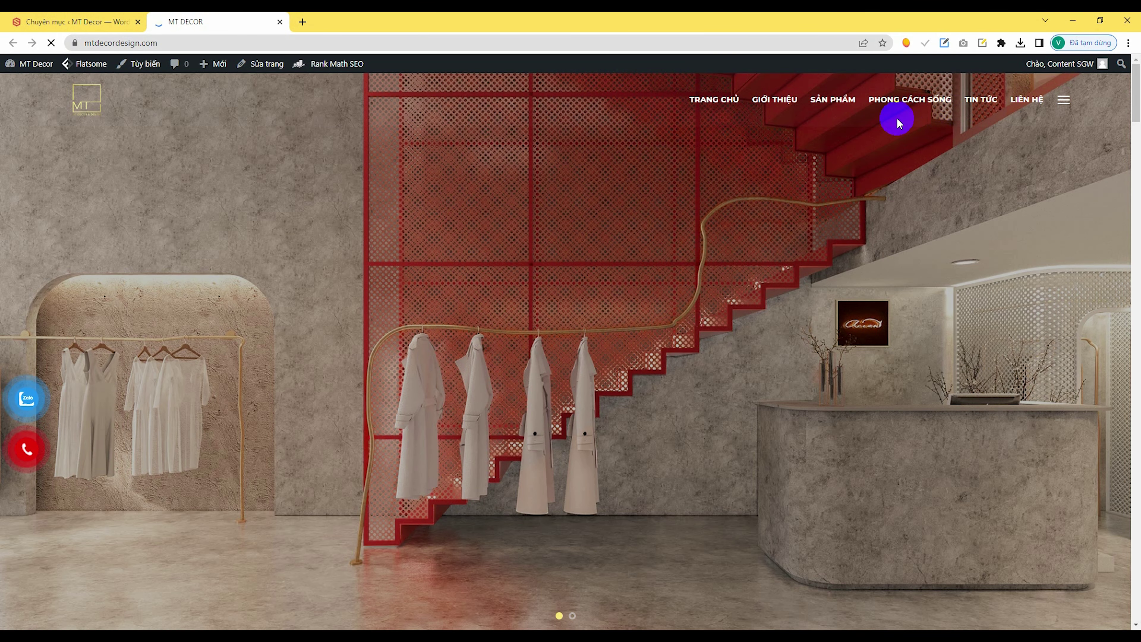
{"action": "left_click", "coordinate": [917, 101]}
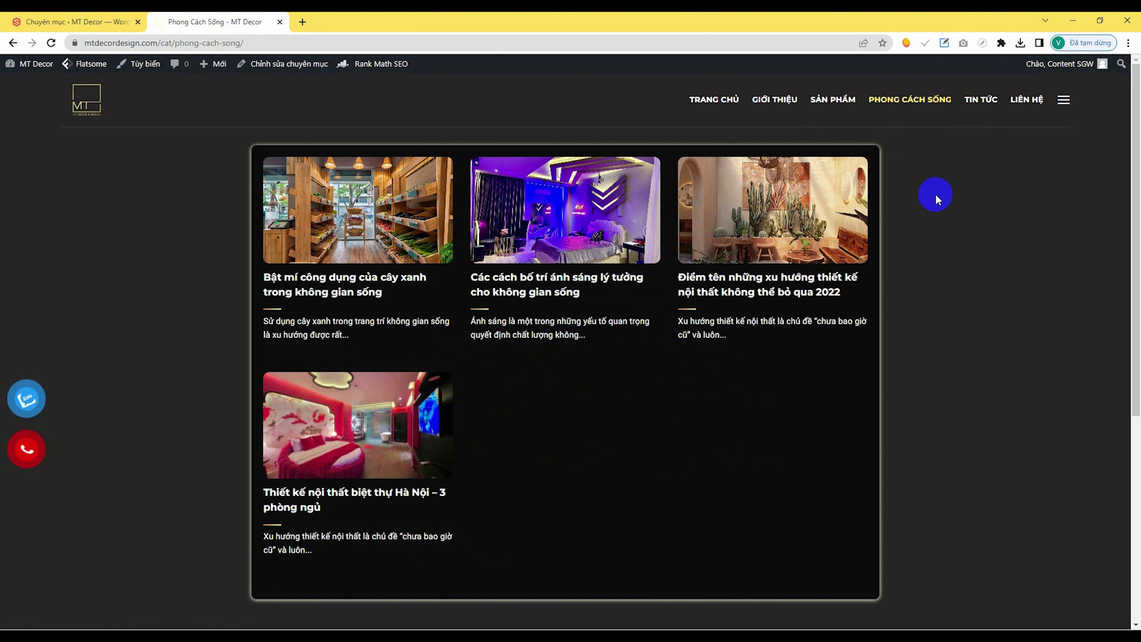
{"action": "left_click", "coordinate": [980, 112]}
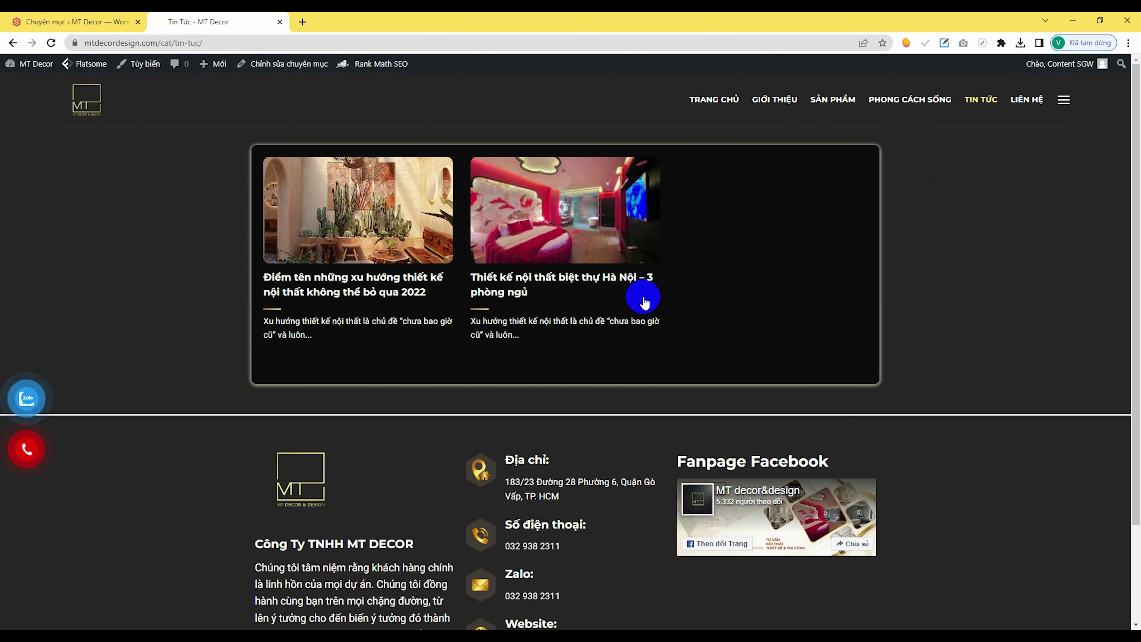
{"action": "left_click", "coordinate": [45, 21]}
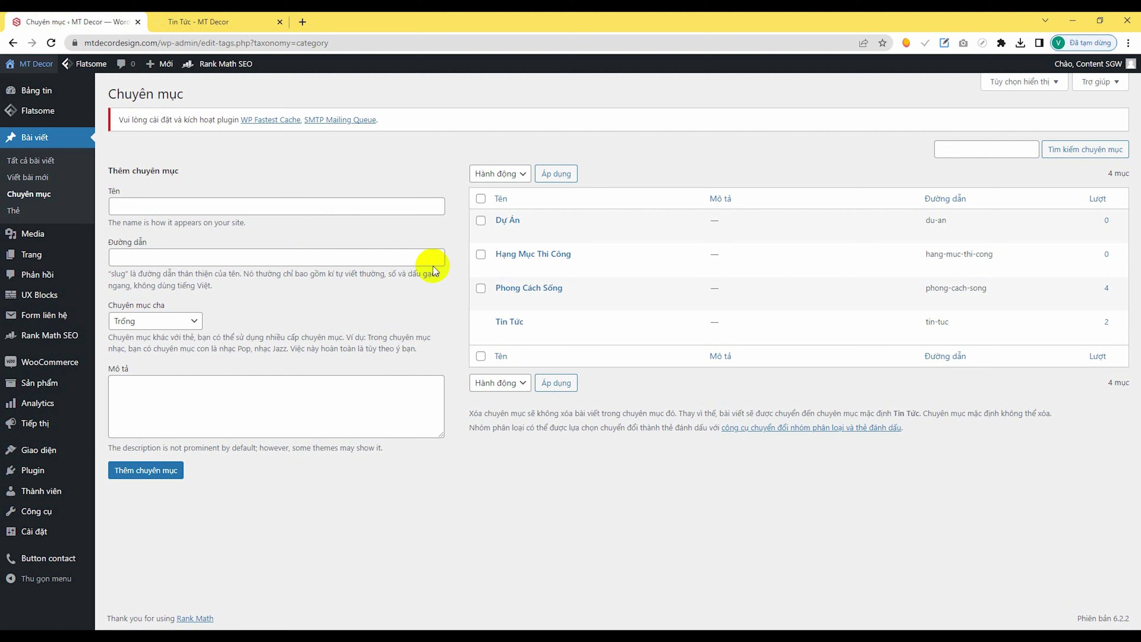
- Add a post category named "Dự Án A" with no parent, and update it from its edit page
{"action": "left_click", "coordinate": [315, 206]}
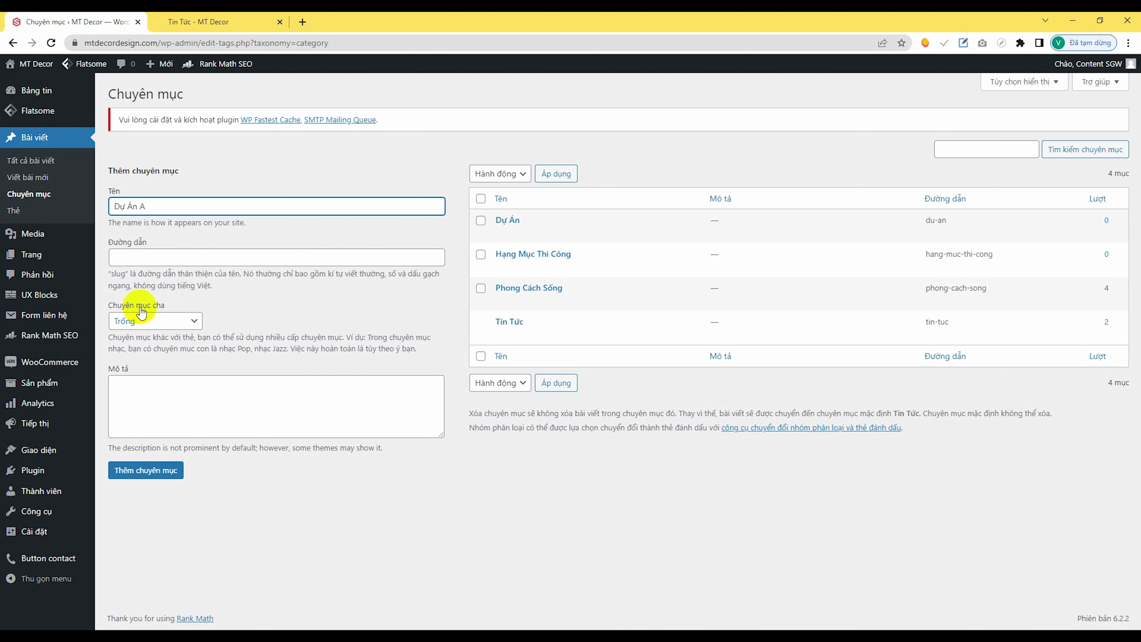
{"action": "left_click", "coordinate": [151, 475]}
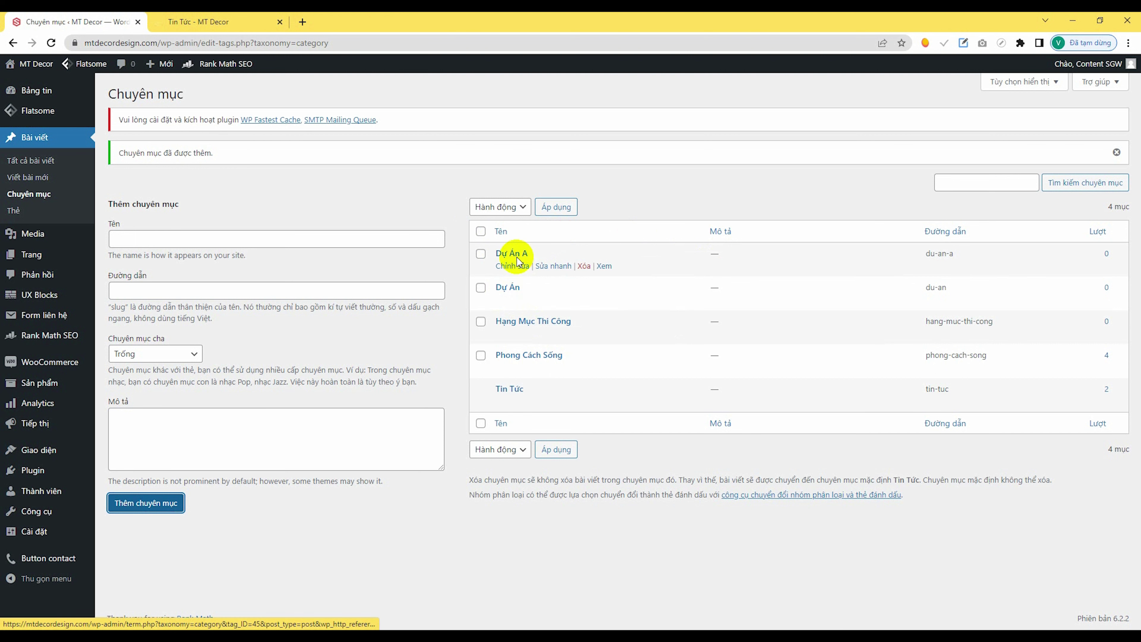
{"action": "left_click", "coordinate": [511, 266]}
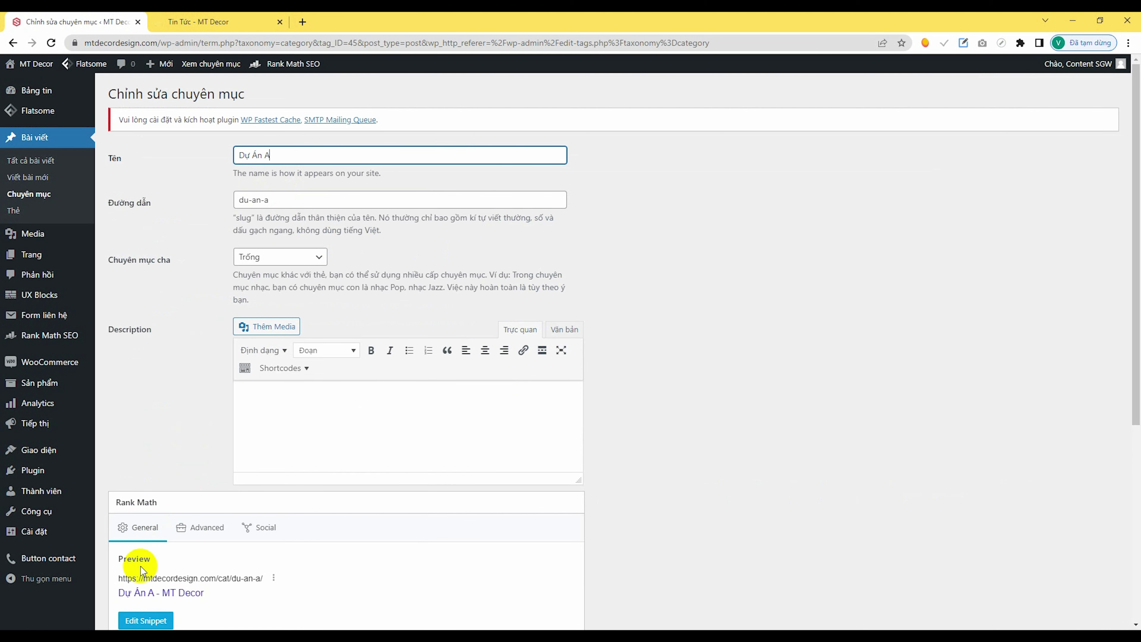
{"action": "scroll", "coordinate": [275, 323], "scroll_direction": "down", "scroll_amount": 5}
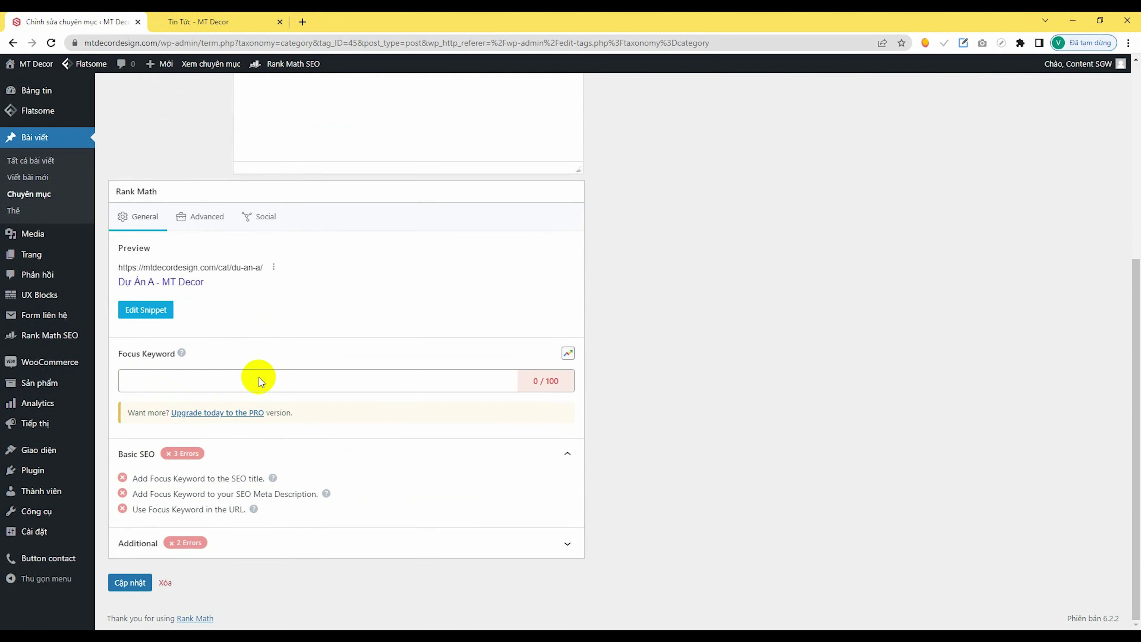
{"action": "left_click", "coordinate": [138, 583]}
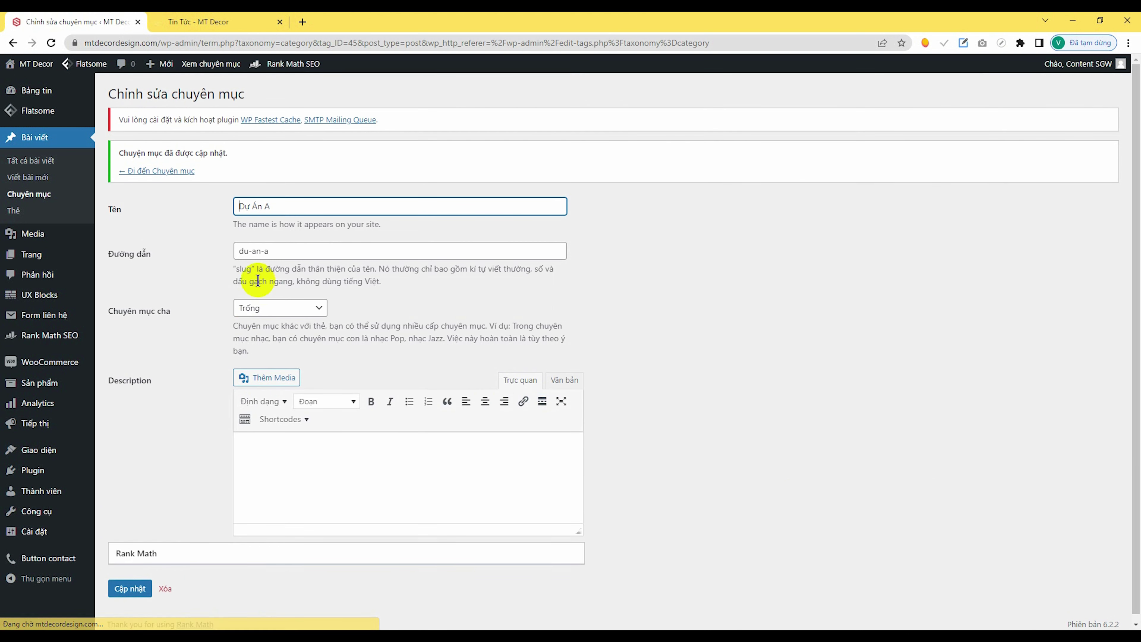
- Delete the "Dự Án A" category from the category list
{"action": "left_click", "coordinate": [38, 199]}
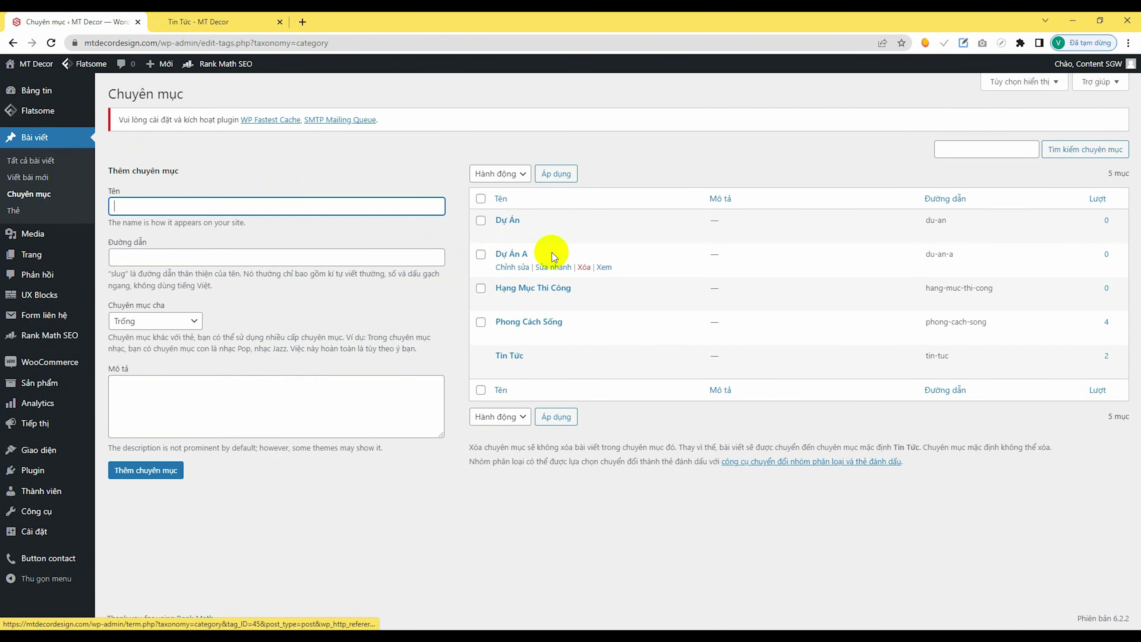
{"action": "left_click", "coordinate": [587, 269]}
{"action": "left_click", "coordinate": [624, 134]}
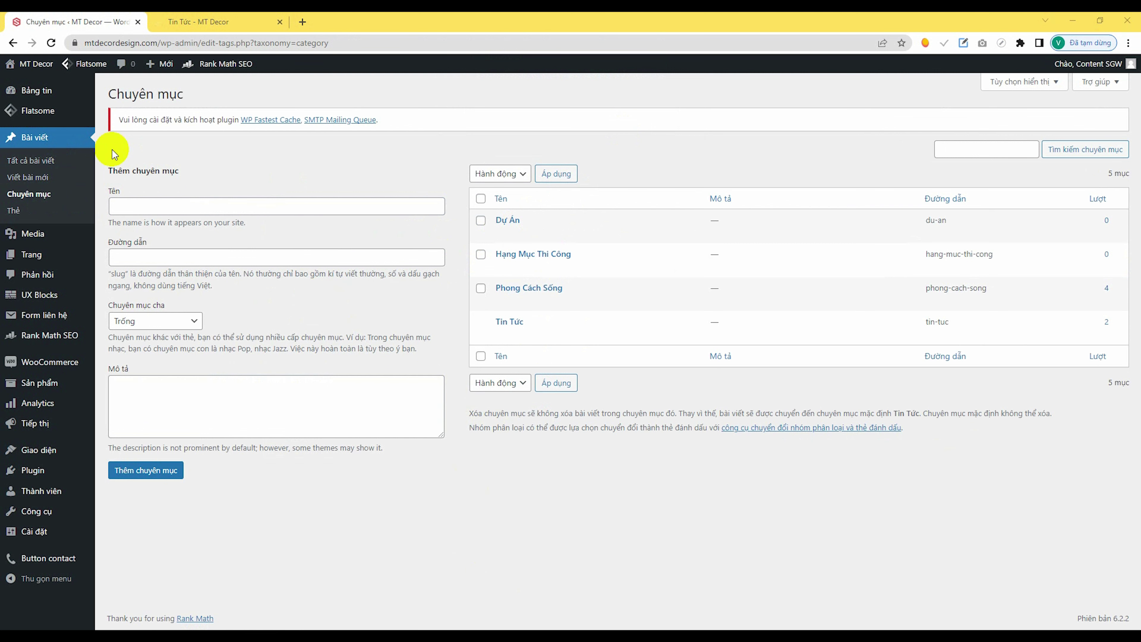
- Start a new post titled "Phong cách decor" with a line of placeholder body text, and show the extended formatting tools
{"action": "left_click", "coordinate": [32, 178]}
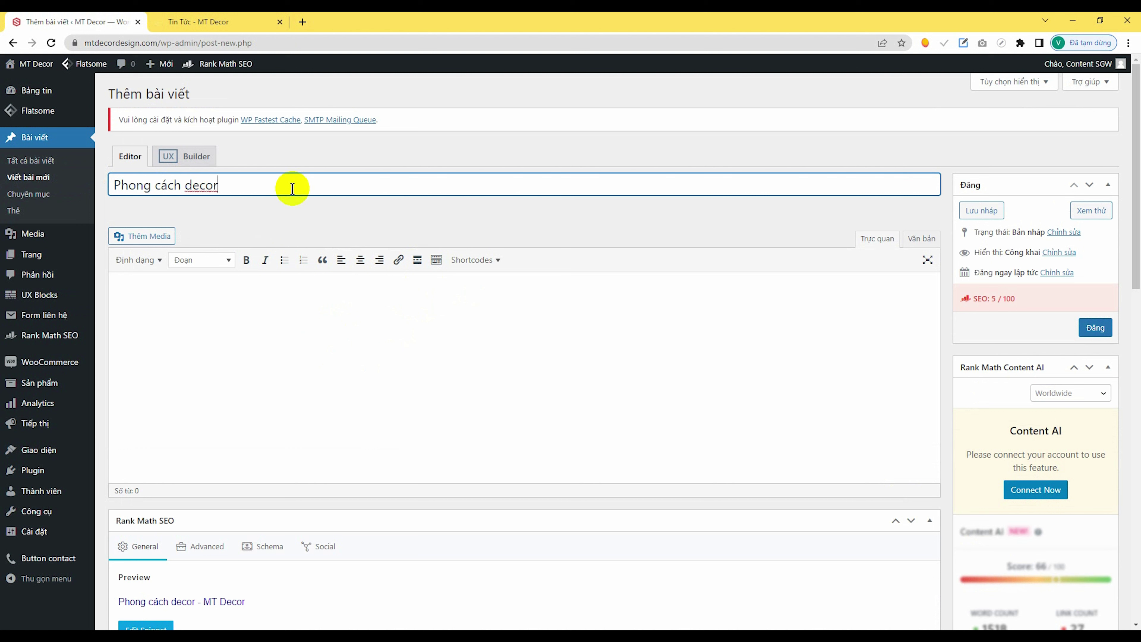
{"action": "left_click", "coordinate": [204, 301]}
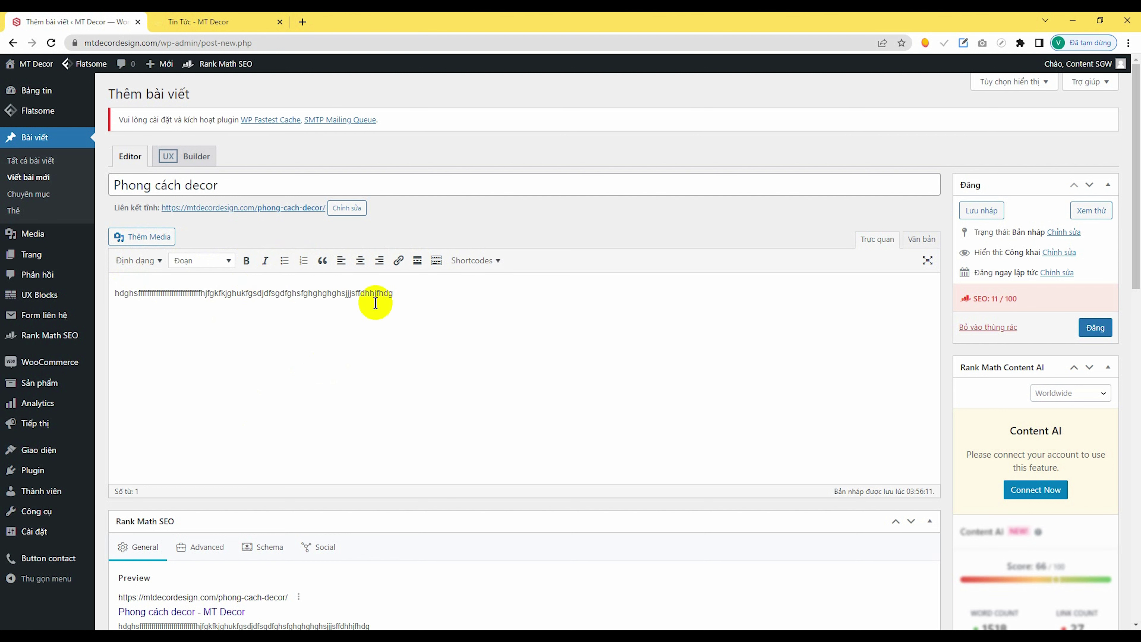
{"action": "left_click", "coordinate": [436, 260]}
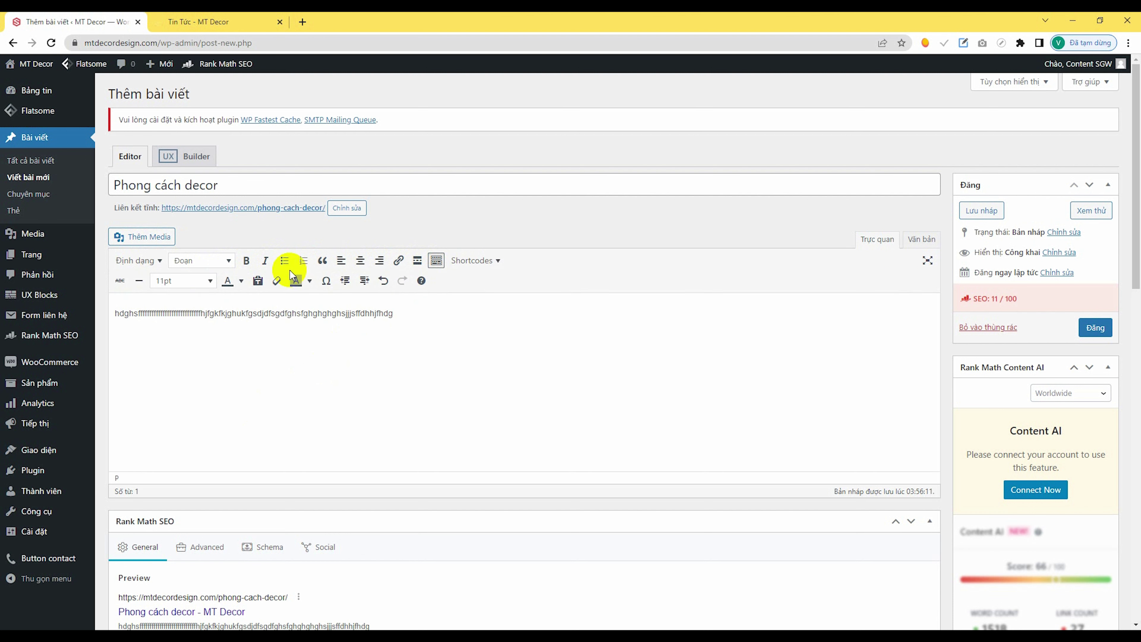
- Try bold, centre and right alignment on the body text, and restore its plain left-aligned formatting
{"action": "left_click_drag", "start_coordinate": [398, 313], "coordinate": [113, 313]}
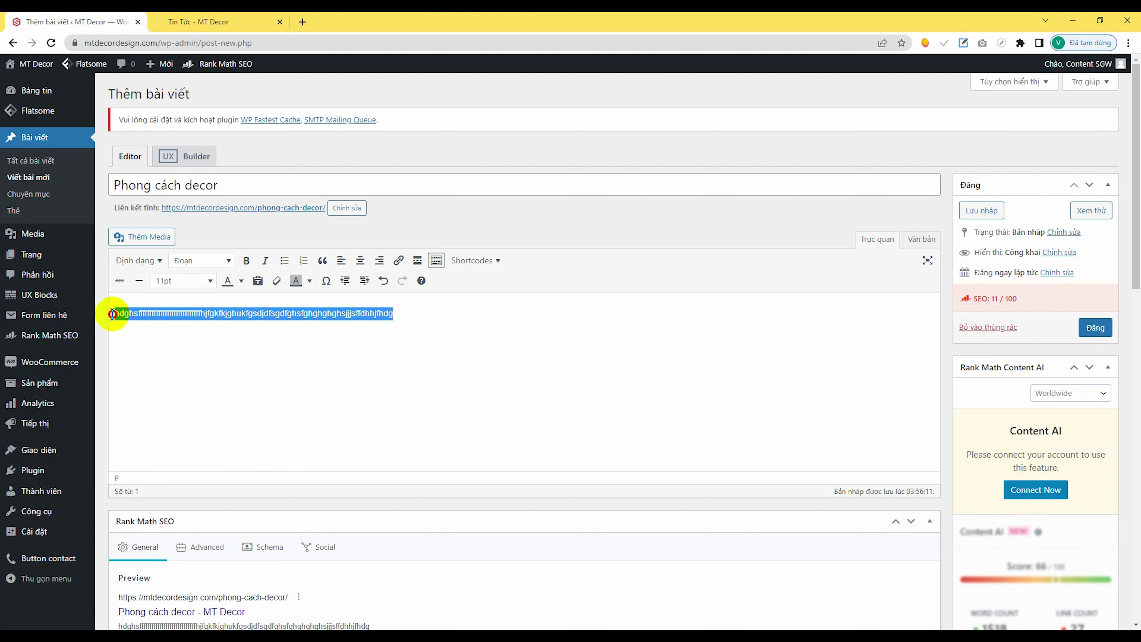
{"action": "left_click", "coordinate": [246, 261]}
{"action": "key", "text": "ctrl+z"}
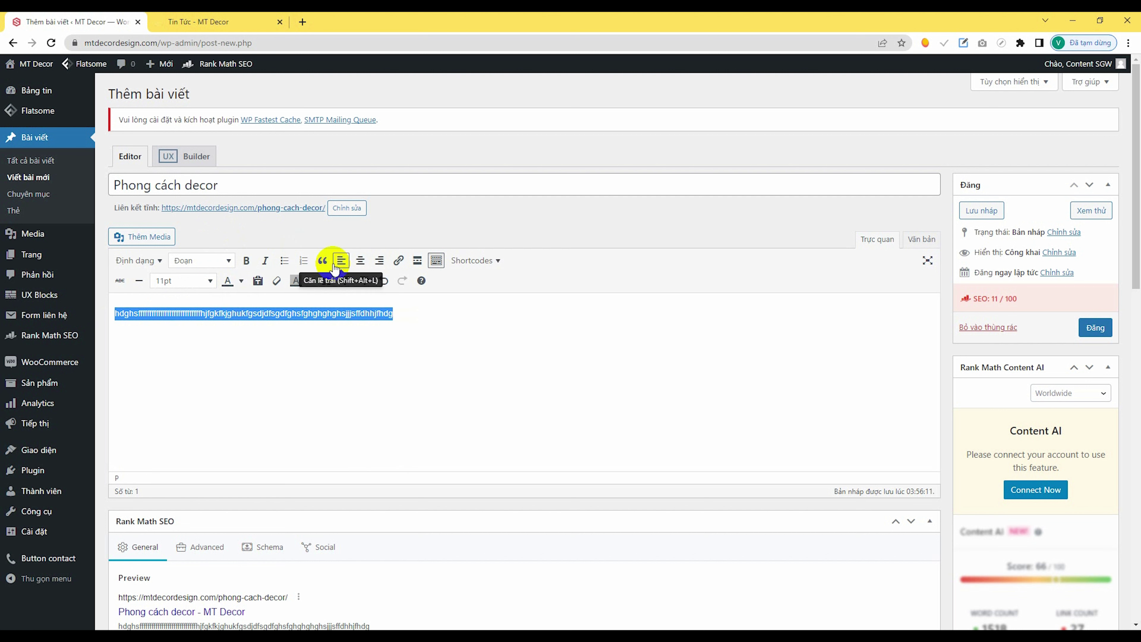
{"action": "left_click", "coordinate": [360, 260]}
{"action": "left_click", "coordinate": [379, 260]}
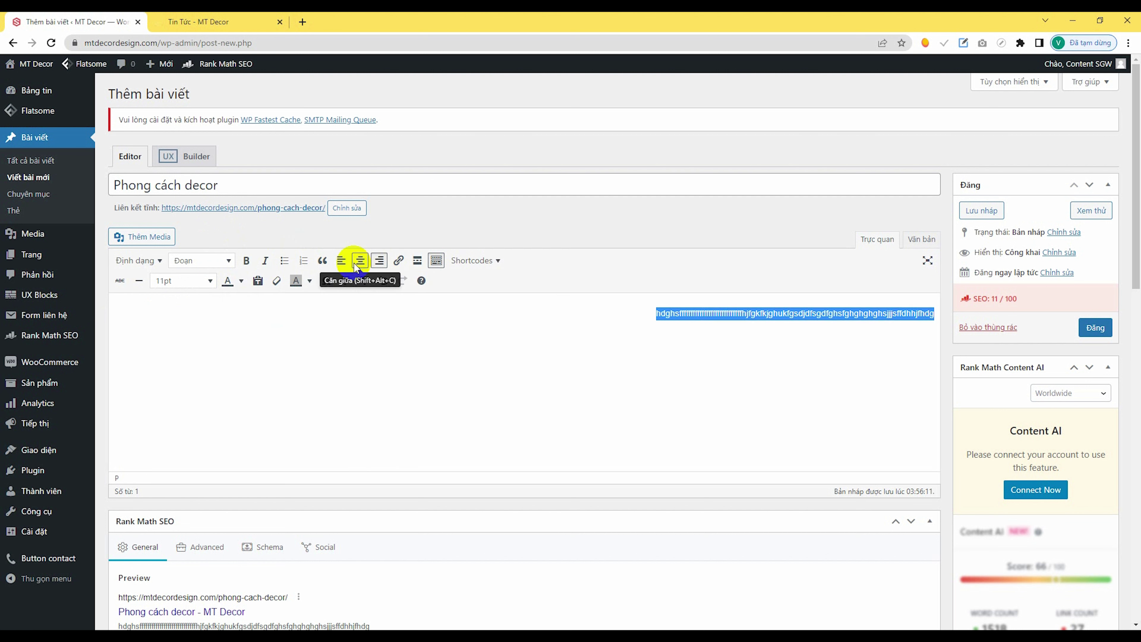
{"action": "left_click", "coordinate": [341, 260]}
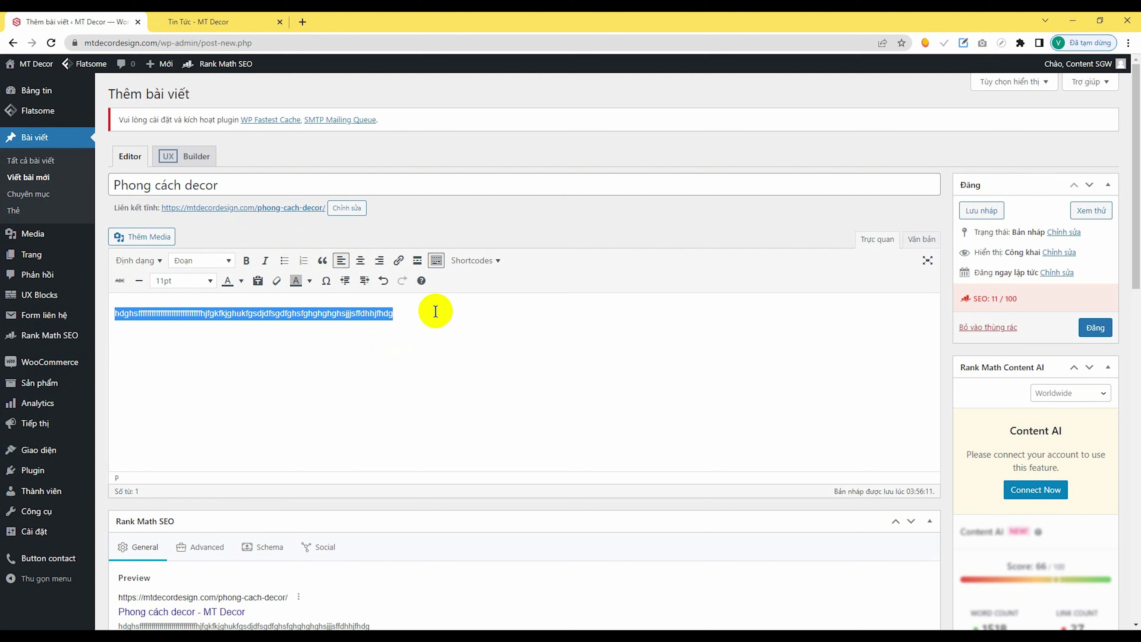
{"action": "left_click", "coordinate": [410, 316]}
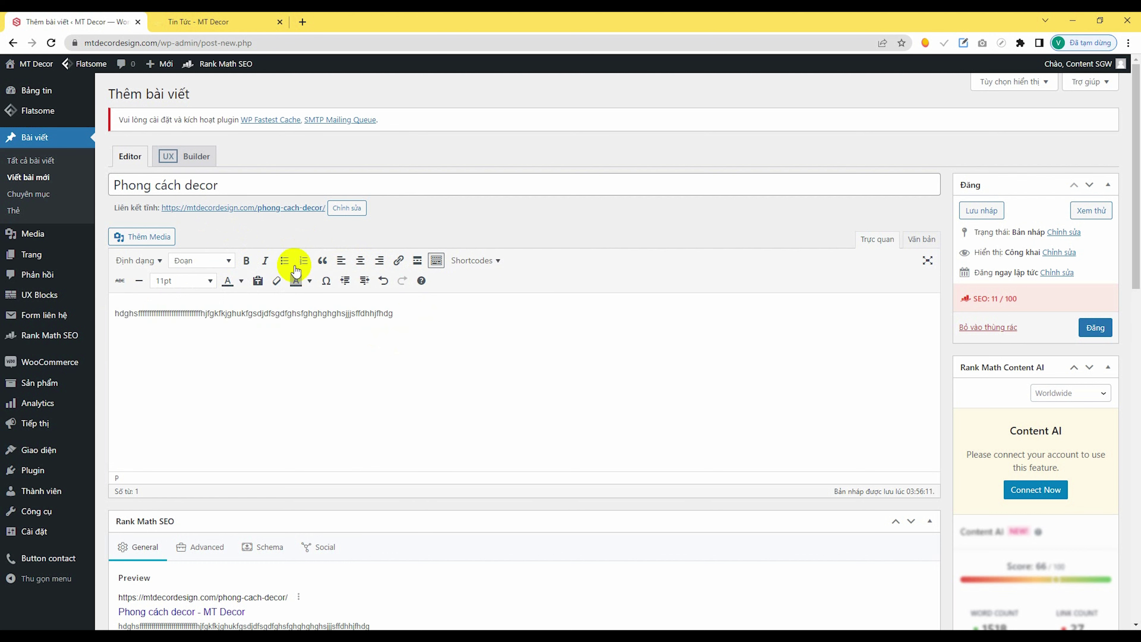
- Insert the image "bn-f (1)" below the body text with alignment Chính giữa, link Trống and size Kích thước đầy đủ
{"action": "left_click", "coordinate": [155, 238]}
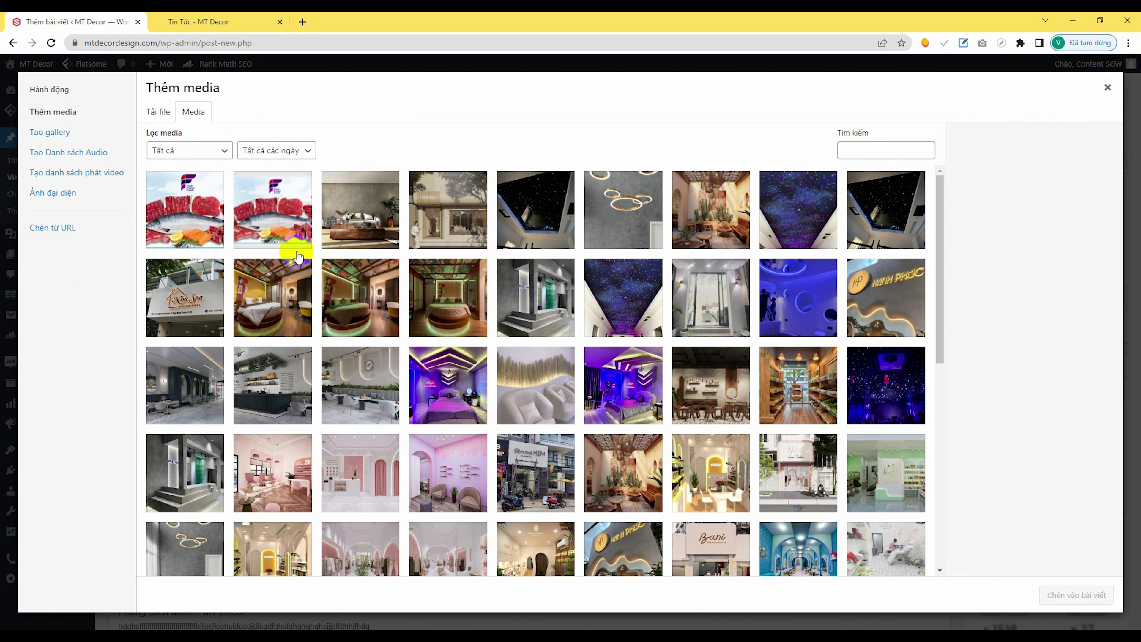
{"action": "left_click", "coordinate": [283, 214]}
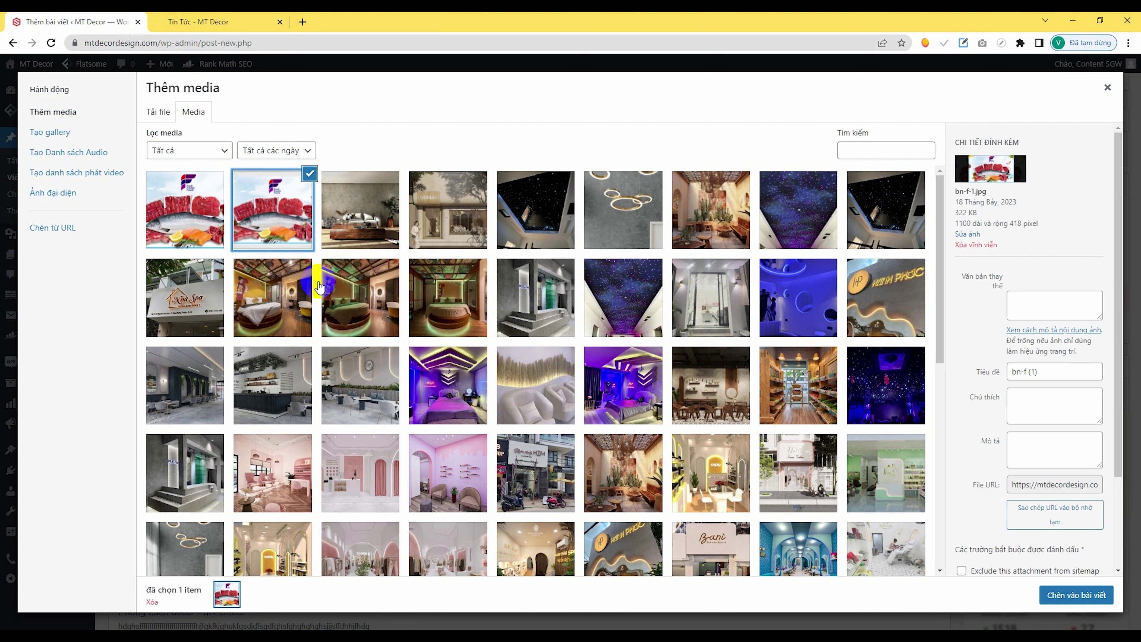
{"action": "scroll", "coordinate": [1033, 484], "scroll_direction": "down", "scroll_amount": 3}
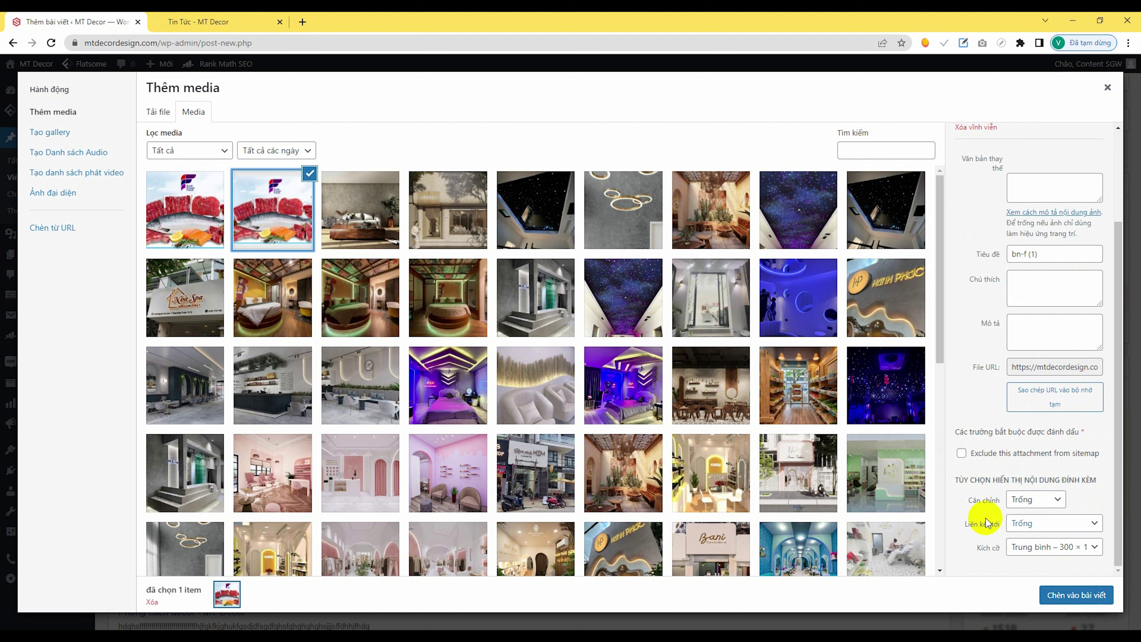
{"action": "left_click", "coordinate": [1059, 501]}
{"action": "left_click", "coordinate": [1032, 527]}
{"action": "left_click", "coordinate": [1086, 549]}
{"action": "left_click", "coordinate": [1044, 602]}
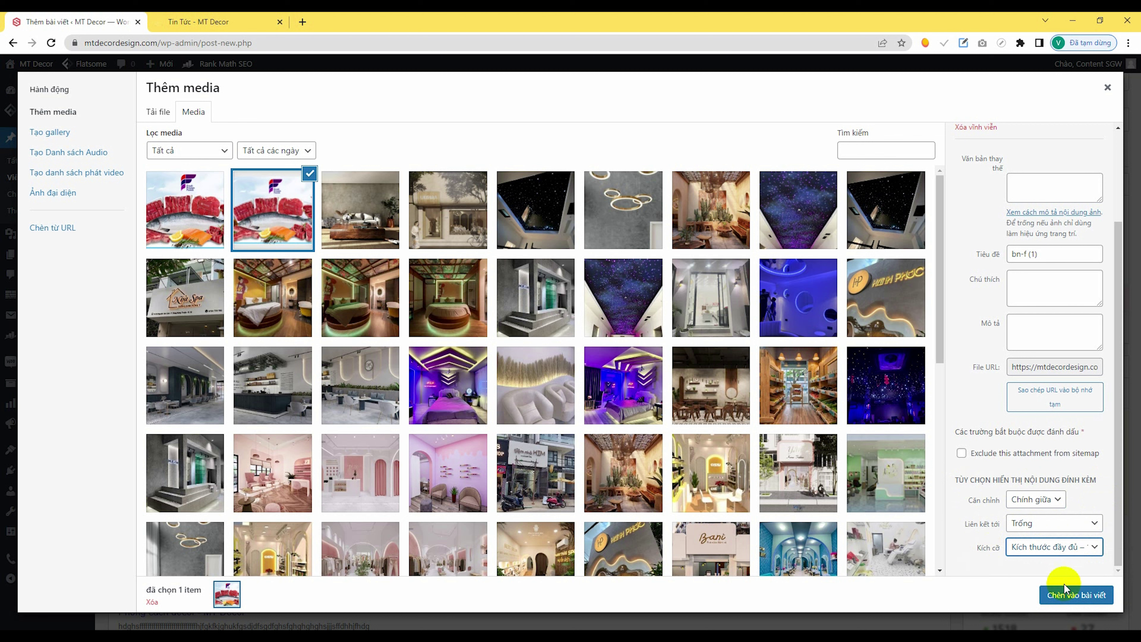
{"action": "left_click", "coordinate": [1063, 602]}
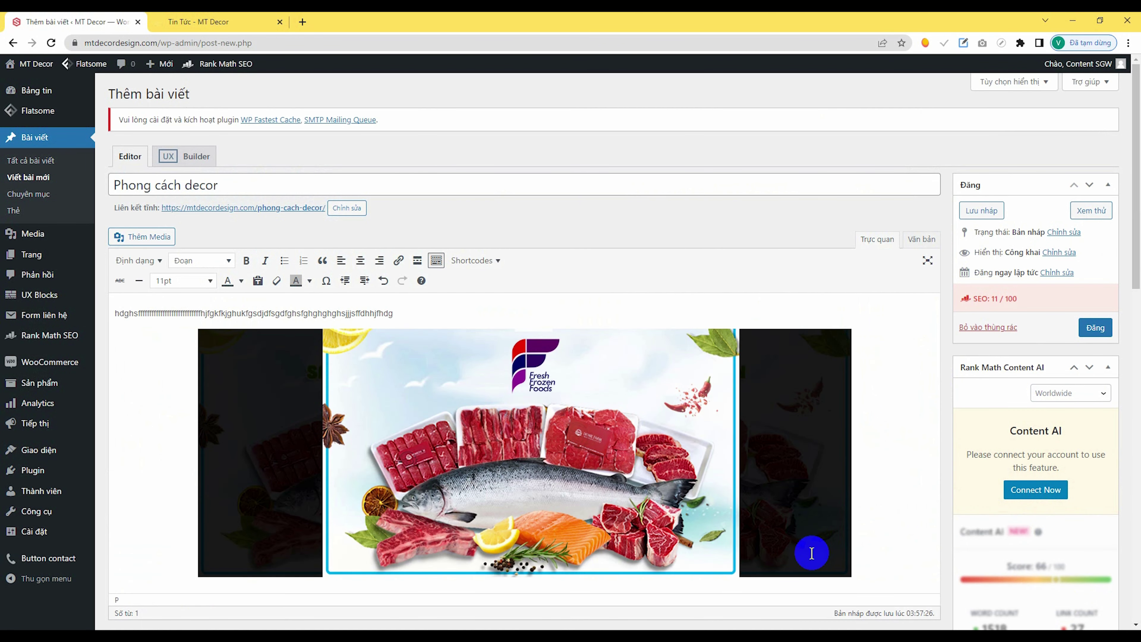
- Enter "SDFfds" as the inserted image's alternative text and caption, update the image, and select the caption text below it
{"action": "scroll", "coordinate": [809, 551], "scroll_direction": "down", "scroll_amount": 2}
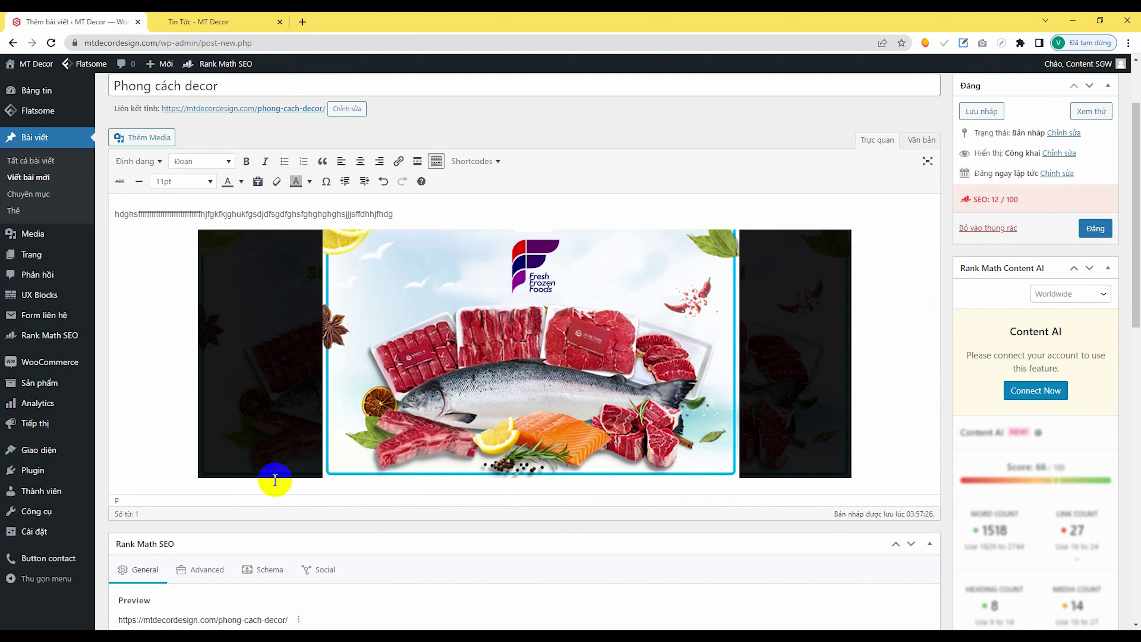
{"action": "left_click", "coordinate": [227, 473]}
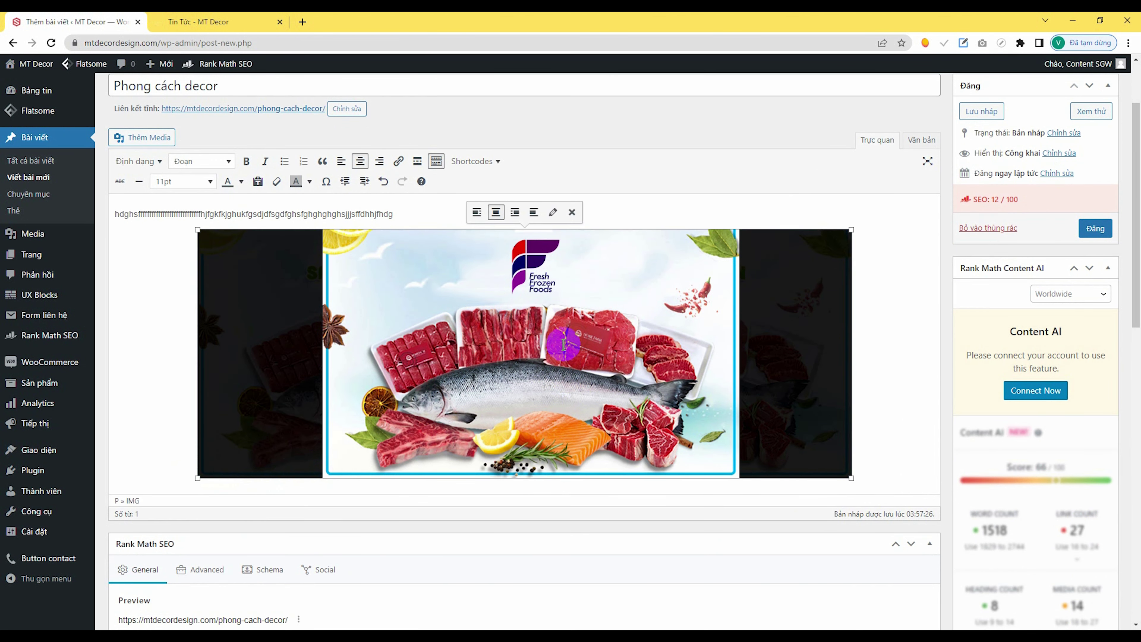
{"action": "left_click", "coordinate": [553, 213]}
{"action": "left_click", "coordinate": [552, 213]}
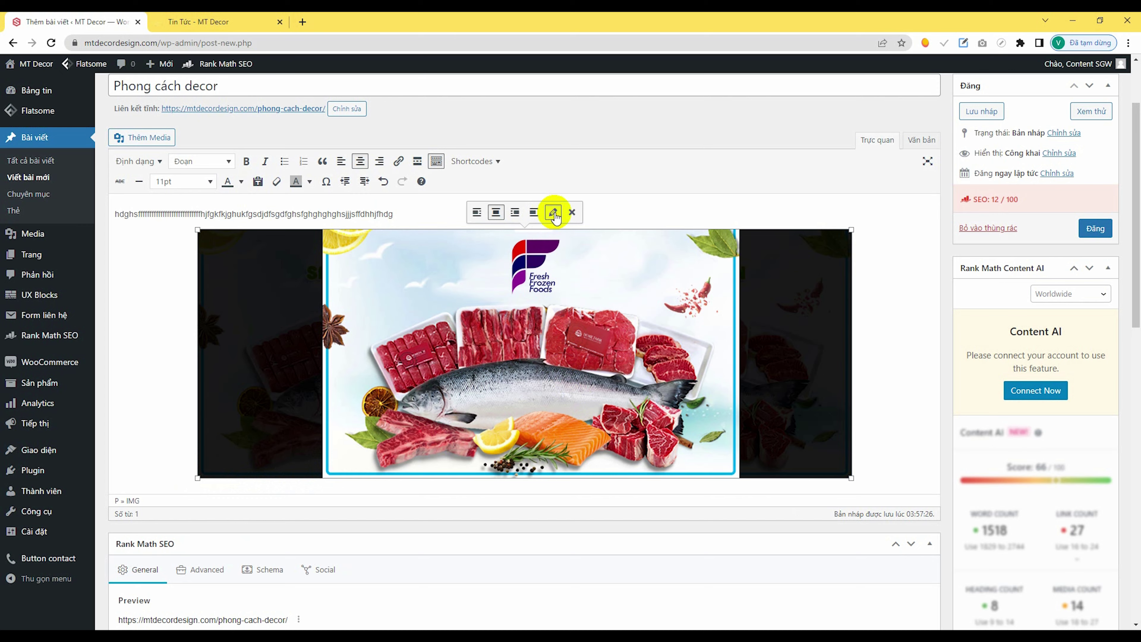
{"action": "left_click", "coordinate": [346, 120]}
{"action": "type", "text": "SDFfds"}
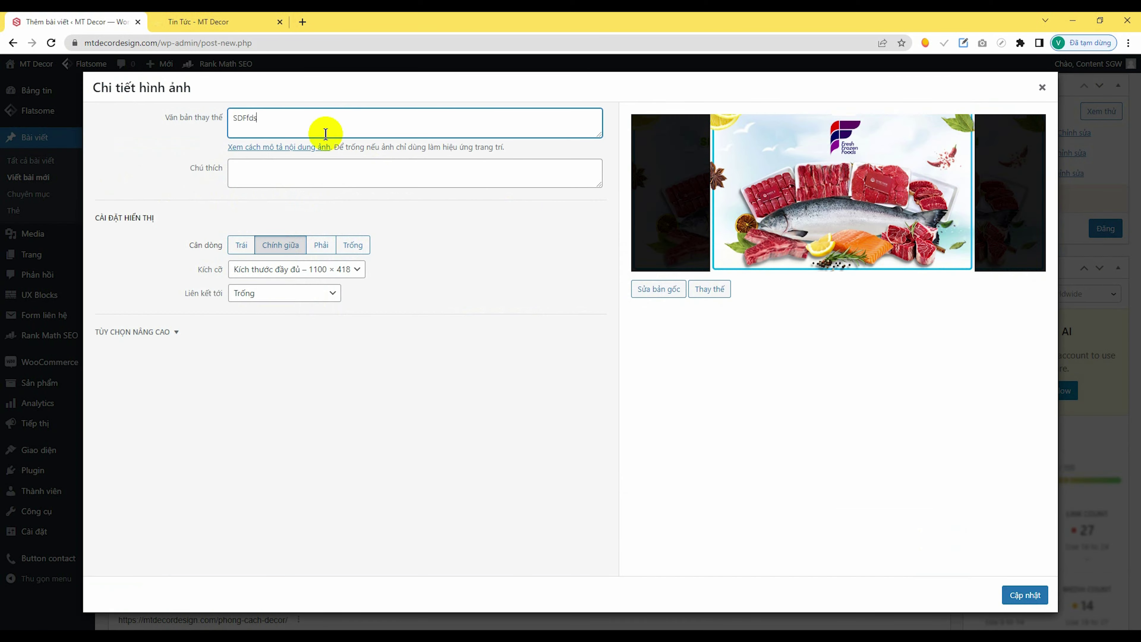
{"action": "left_click", "coordinate": [311, 178]}
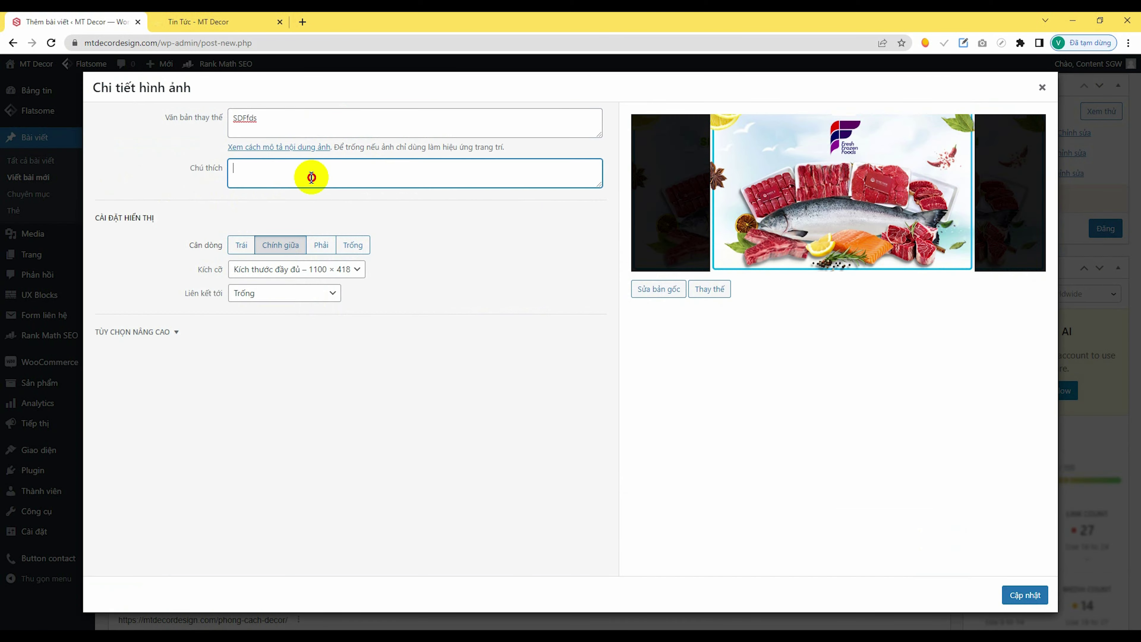
{"action": "left_click", "coordinate": [1021, 597]}
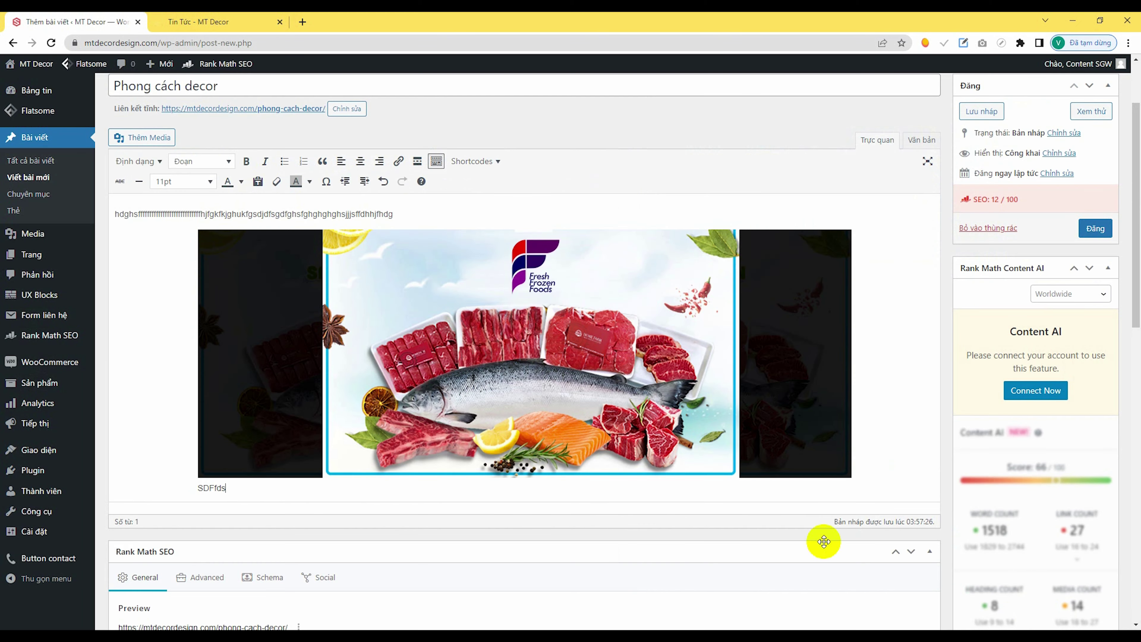
{"action": "left_click", "coordinate": [245, 491]}
{"action": "left_click_drag", "start_coordinate": [241, 491], "coordinate": [202, 491]}
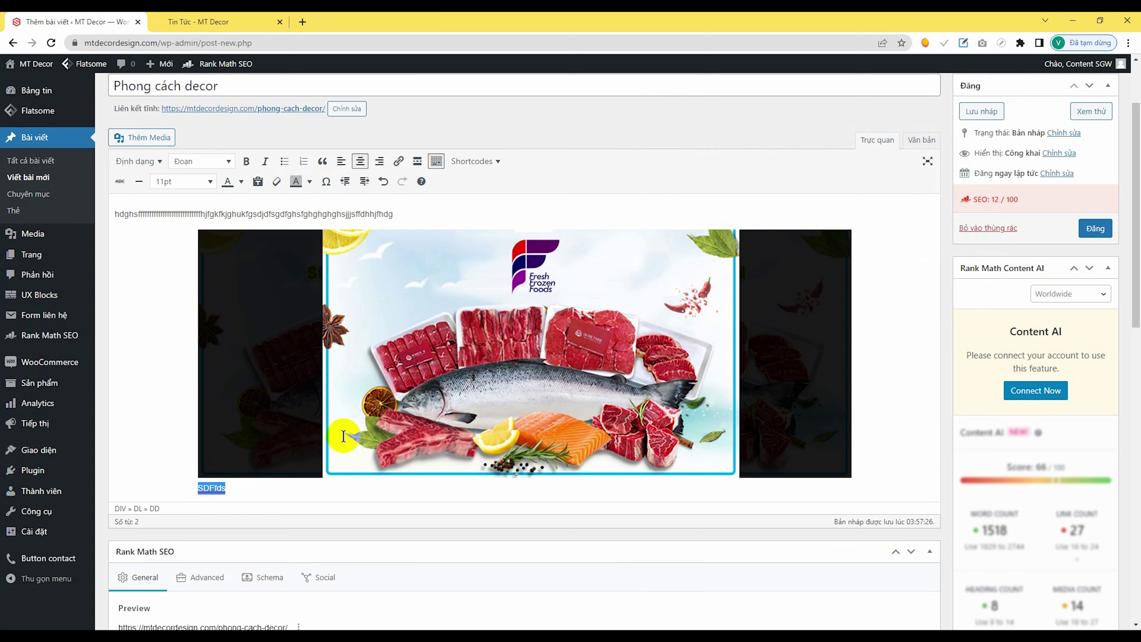
- Scale the inserted image down slightly in proportion from its lower corner, and deselect it
{"action": "scroll", "coordinate": [518, 408], "scroll_direction": "up", "scroll_amount": 2}
{"action": "scroll", "coordinate": [517, 408], "scroll_direction": "up", "scroll_amount": 1}
{"action": "left_click", "coordinate": [577, 430]}
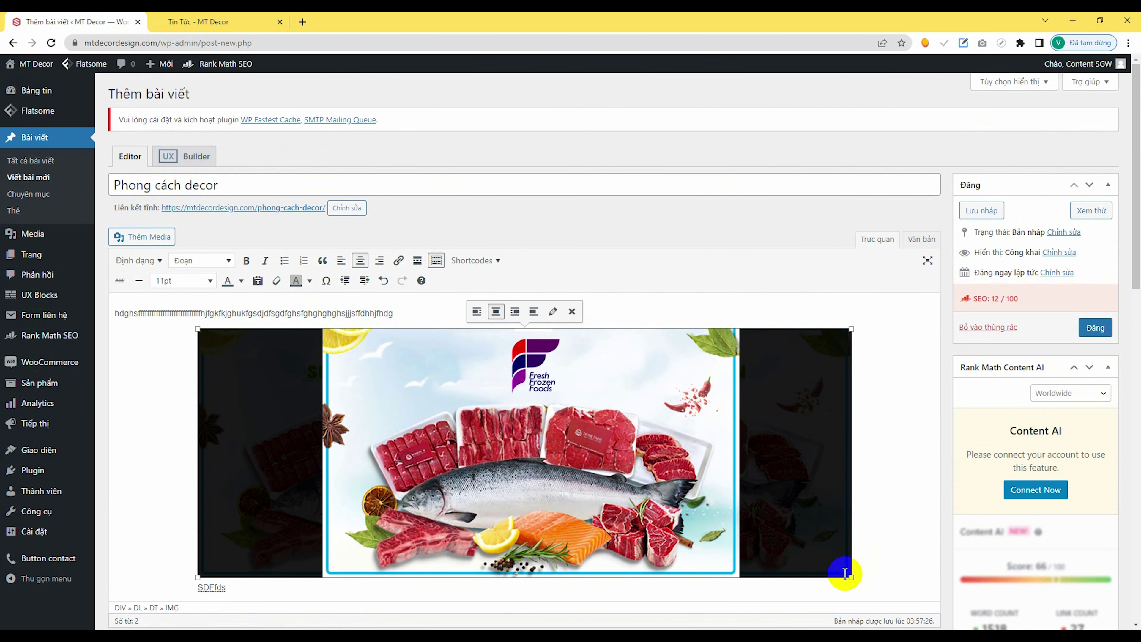
{"action": "left_click_drag", "start_coordinate": [850, 577], "coordinate": [764, 504]}
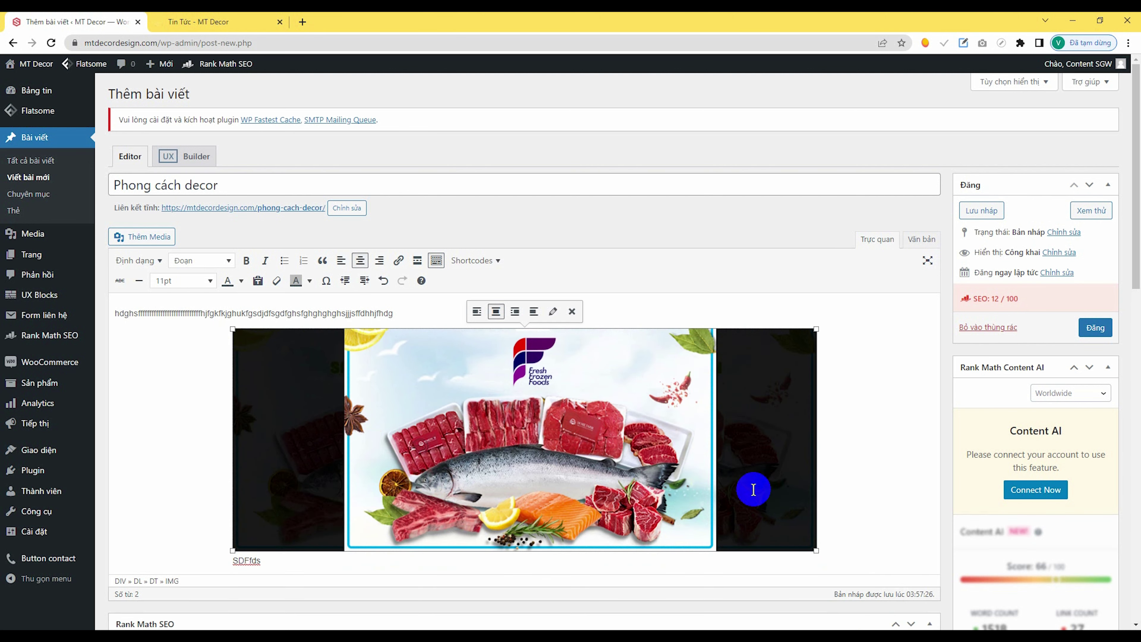
{"action": "scroll", "coordinate": [724, 454], "scroll_direction": "down", "scroll_amount": 3}
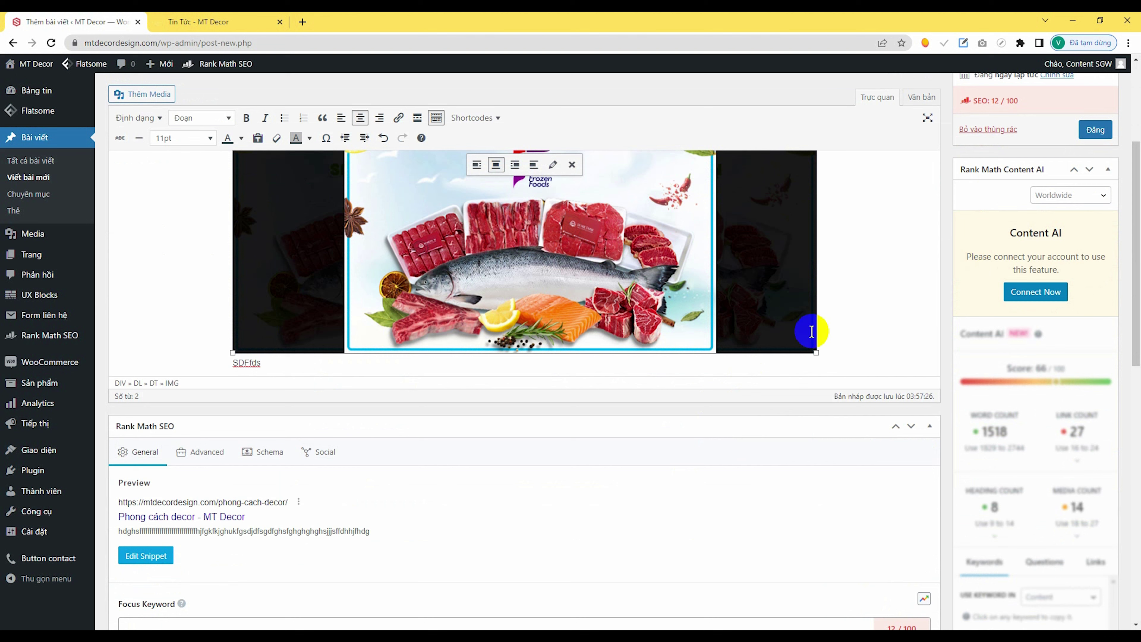
{"action": "left_click", "coordinate": [860, 356]}
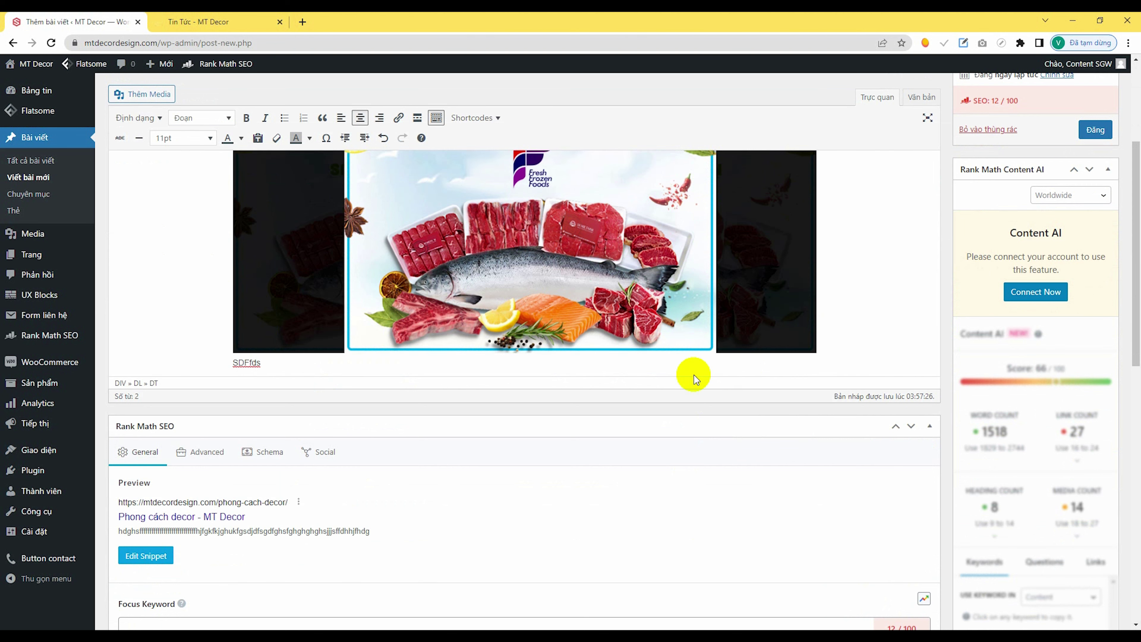
- Assign the post to the category Tin Tức only, leaving Hạng Mục Thi Công and the other categories unticked
{"action": "scroll", "coordinate": [545, 454], "scroll_direction": "up", "scroll_amount": 3}
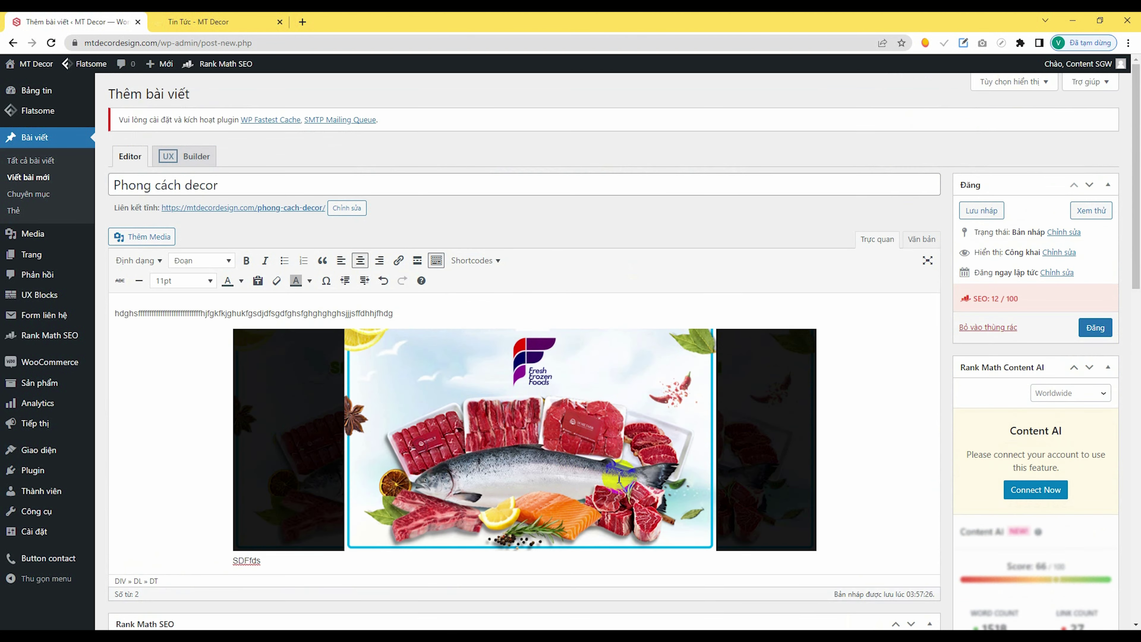
{"action": "scroll", "coordinate": [638, 501], "scroll_direction": "down", "scroll_amount": 6}
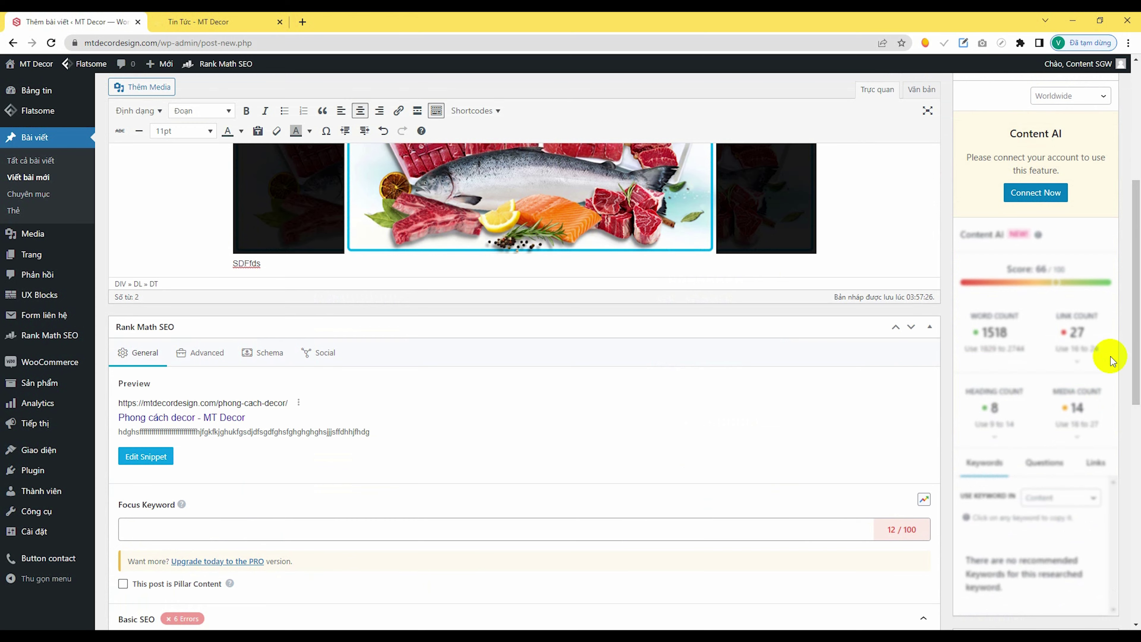
{"action": "scroll", "coordinate": [921, 393], "scroll_direction": "up", "scroll_amount": 6}
{"action": "scroll", "coordinate": [1077, 306], "scroll_direction": "down", "scroll_amount": 8}
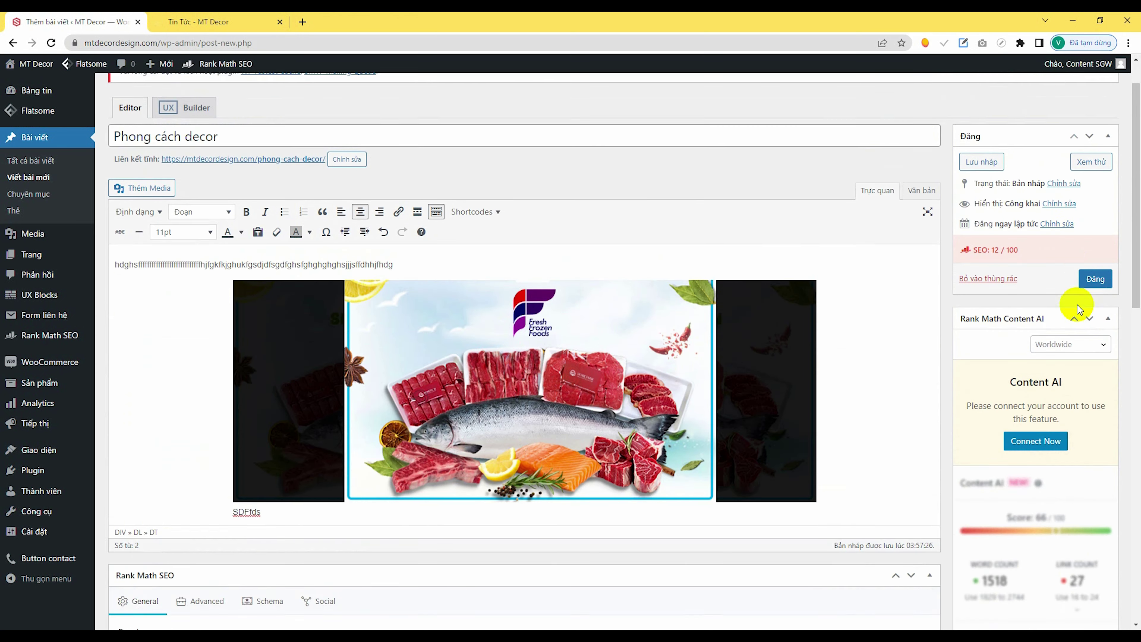
{"action": "scroll", "coordinate": [1069, 310], "scroll_direction": "down", "scroll_amount": 7}
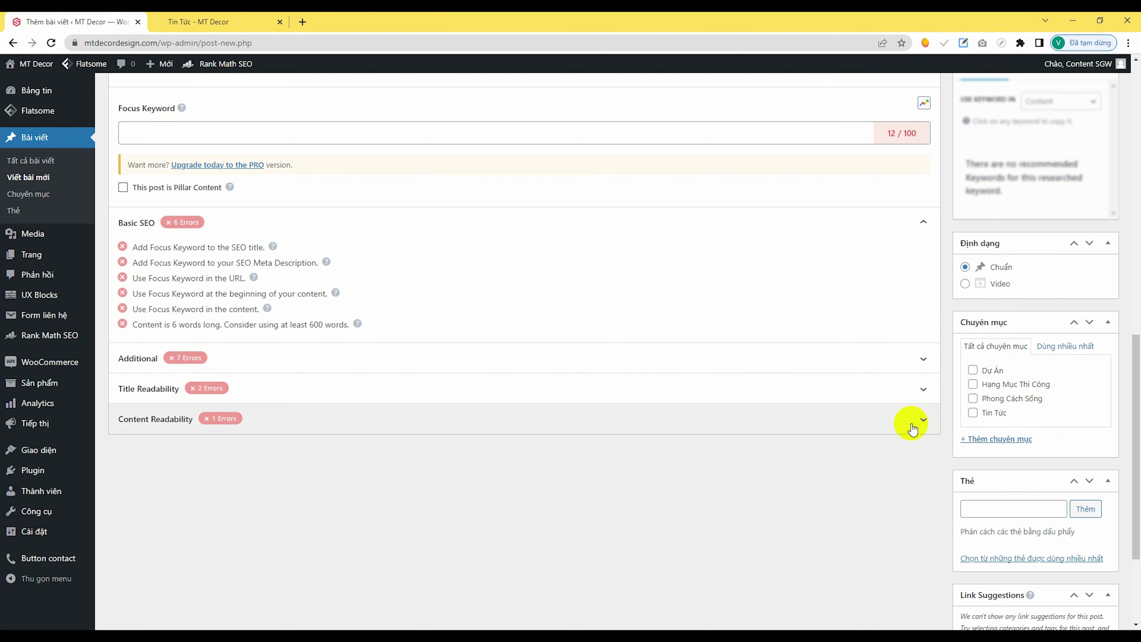
{"action": "scroll", "coordinate": [910, 404], "scroll_direction": "up", "scroll_amount": 7}
{"action": "scroll", "coordinate": [904, 385], "scroll_direction": "up", "scroll_amount": 5}
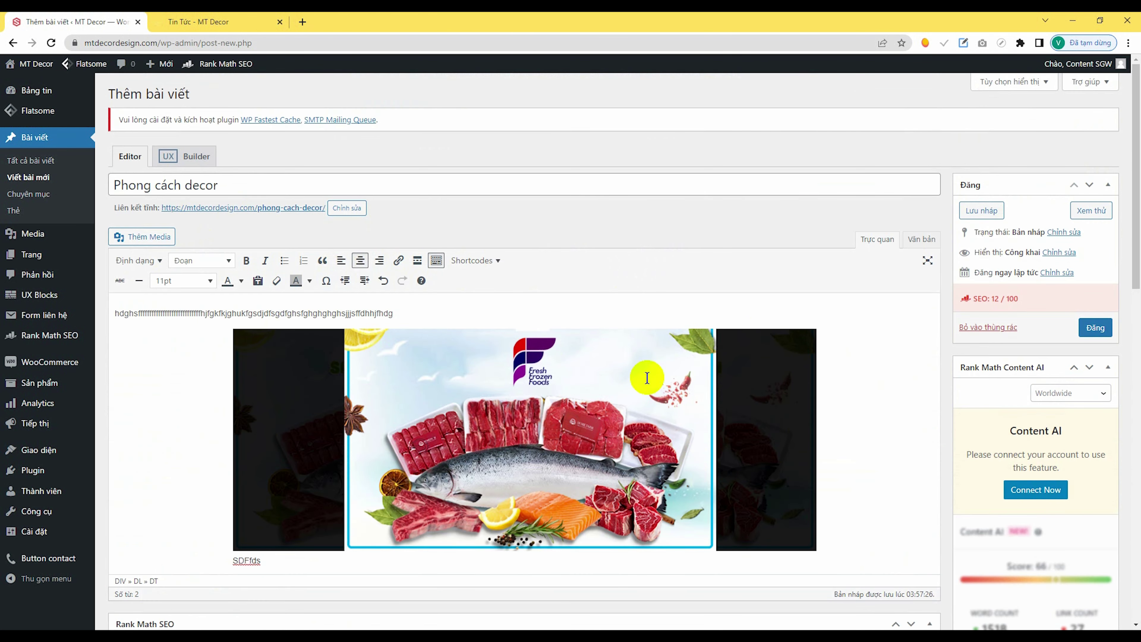
{"action": "scroll", "coordinate": [1127, 445], "scroll_direction": "down", "scroll_amount": 12}
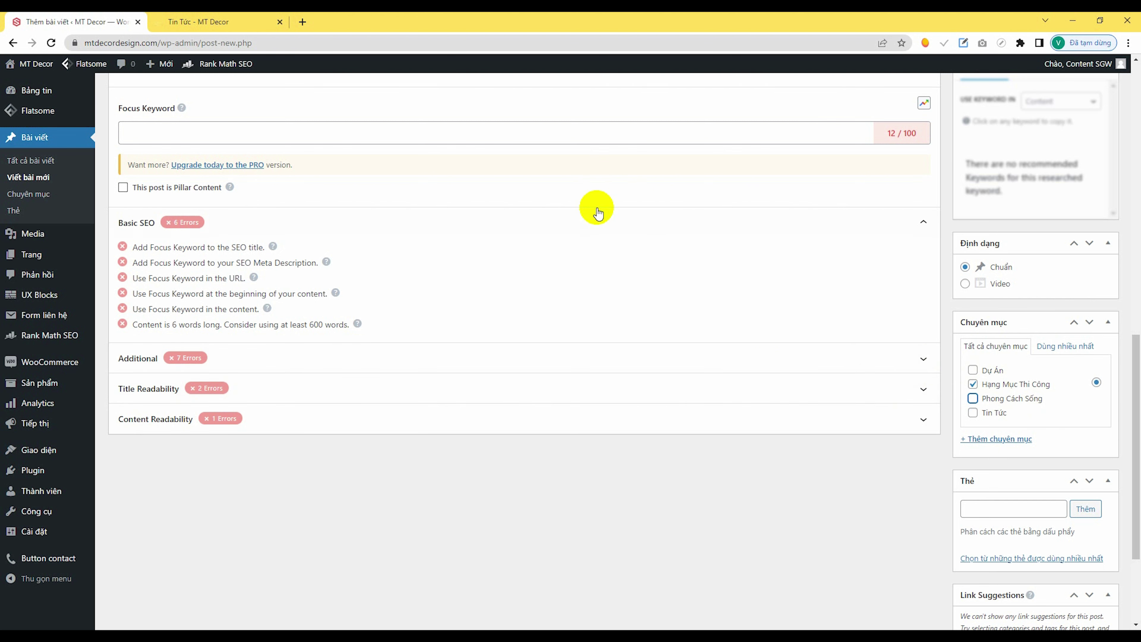
{"action": "left_click", "coordinate": [971, 385]}
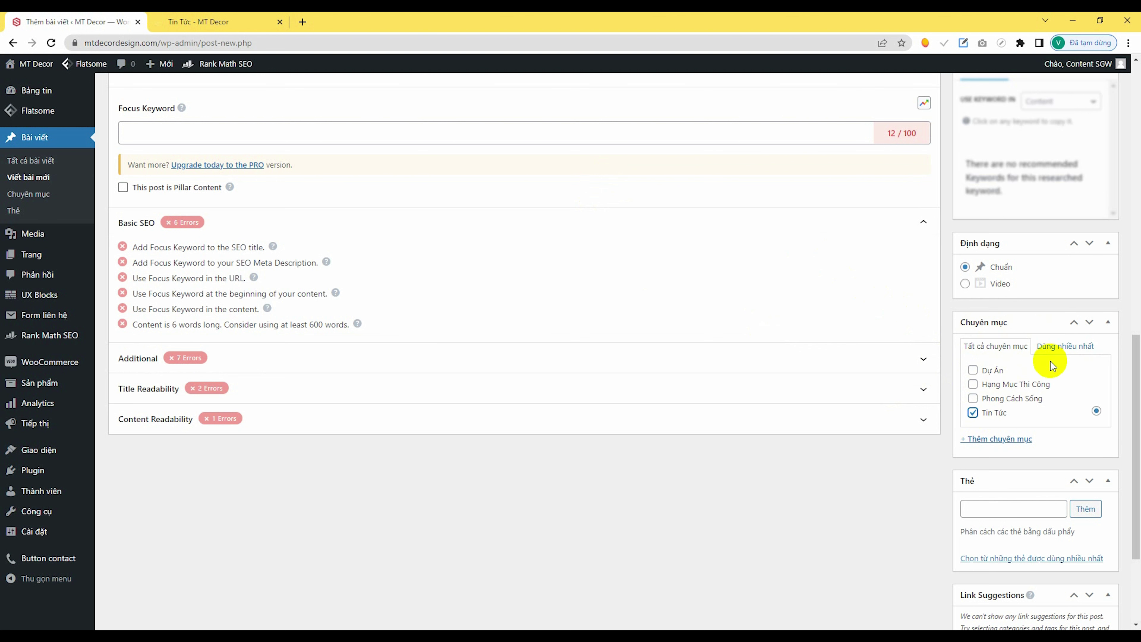
- Set the media library image "cropped-bn-f-1.jpg" as the post's featured image
{"action": "scroll", "coordinate": [1068, 392], "scroll_direction": "down", "scroll_amount": 2}
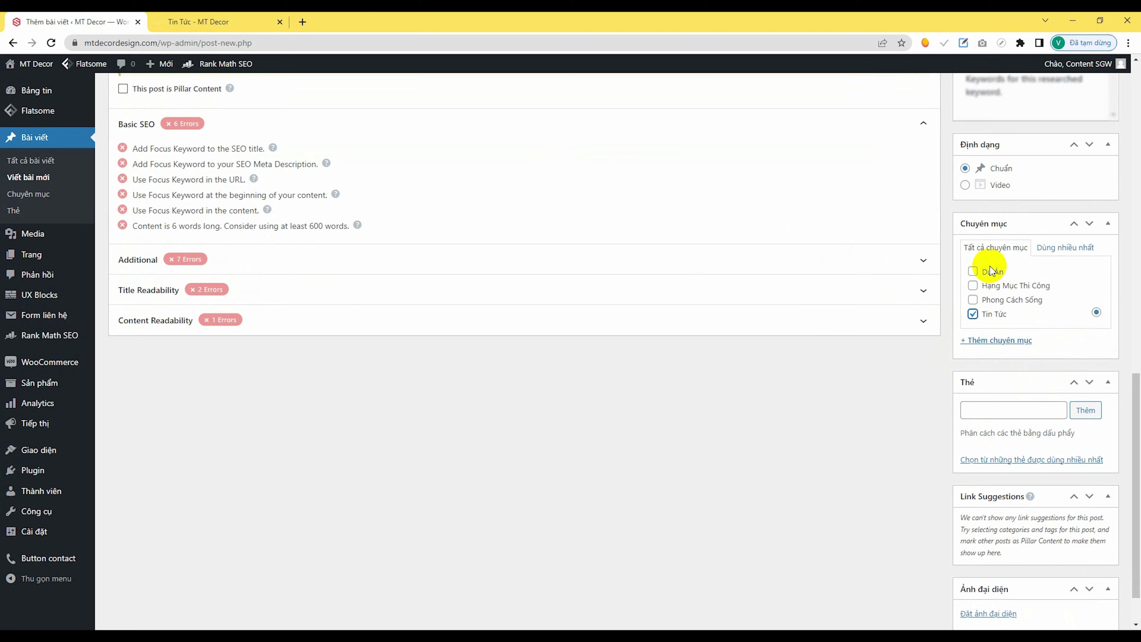
{"action": "scroll", "coordinate": [1018, 276], "scroll_direction": "down", "scroll_amount": 1}
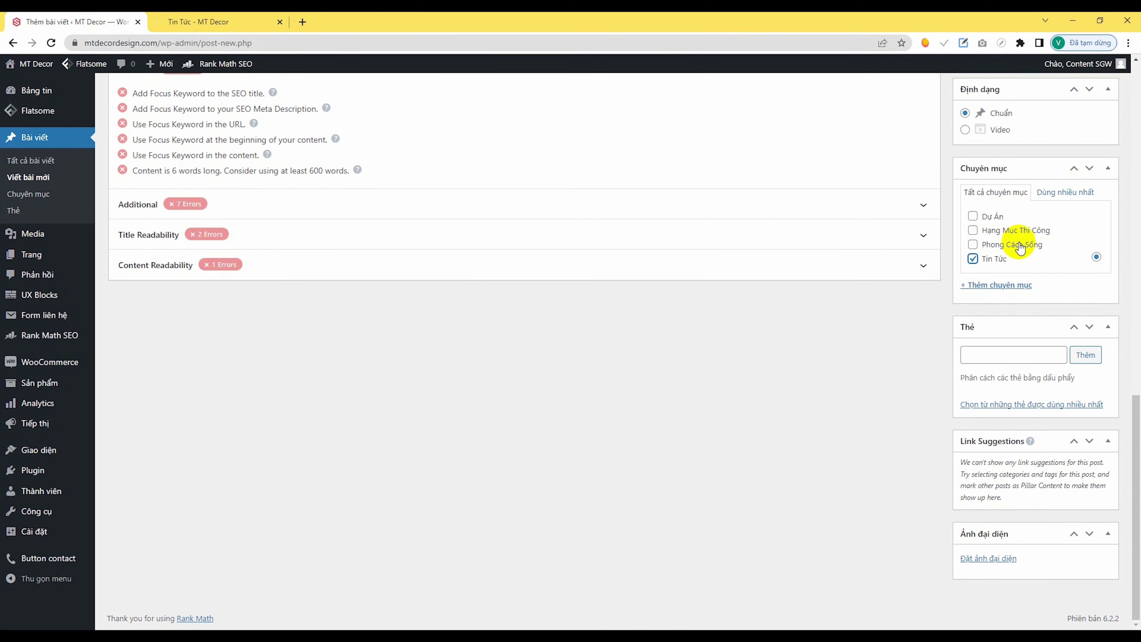
{"action": "left_click", "coordinate": [1002, 568]}
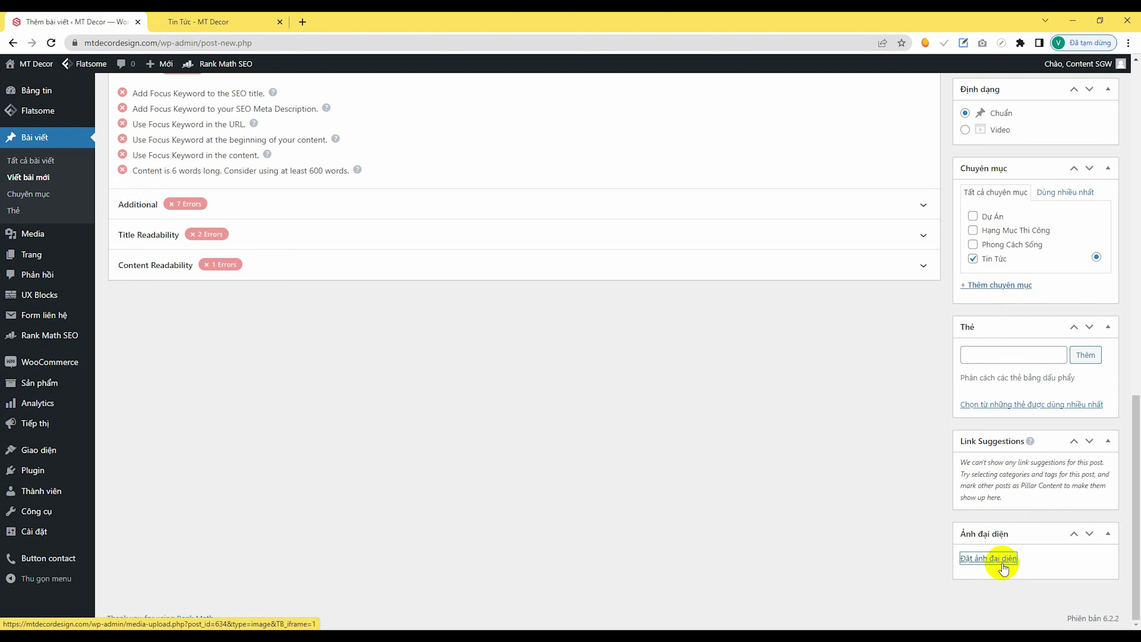
{"action": "left_click", "coordinate": [983, 560]}
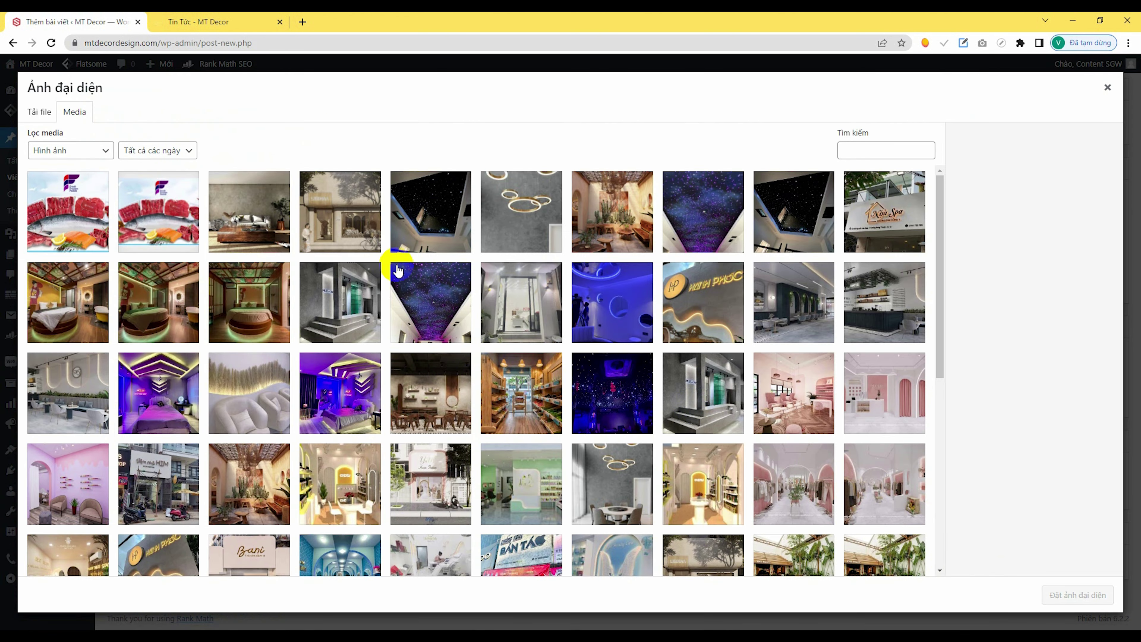
{"action": "left_click", "coordinate": [81, 208]}
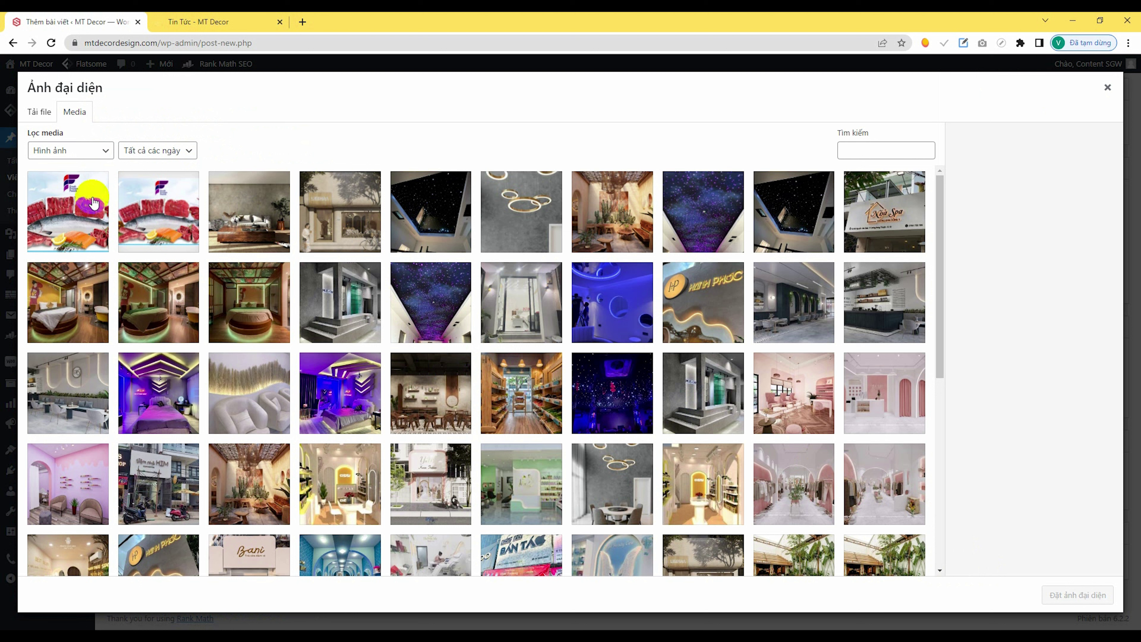
{"action": "left_click", "coordinate": [140, 242]}
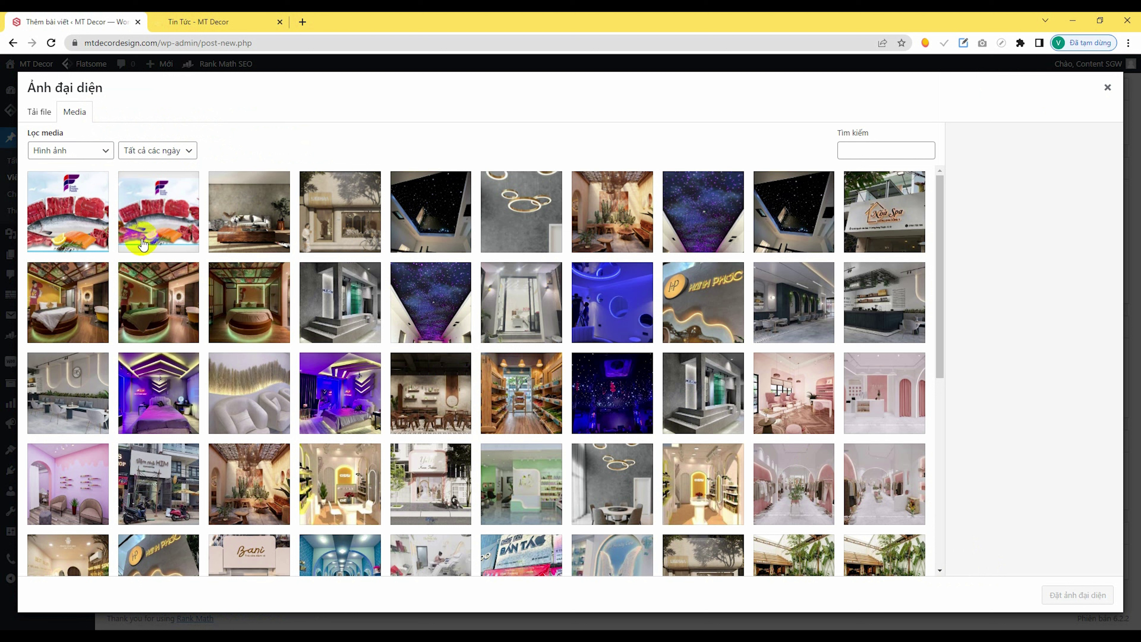
{"action": "left_click", "coordinate": [87, 233]}
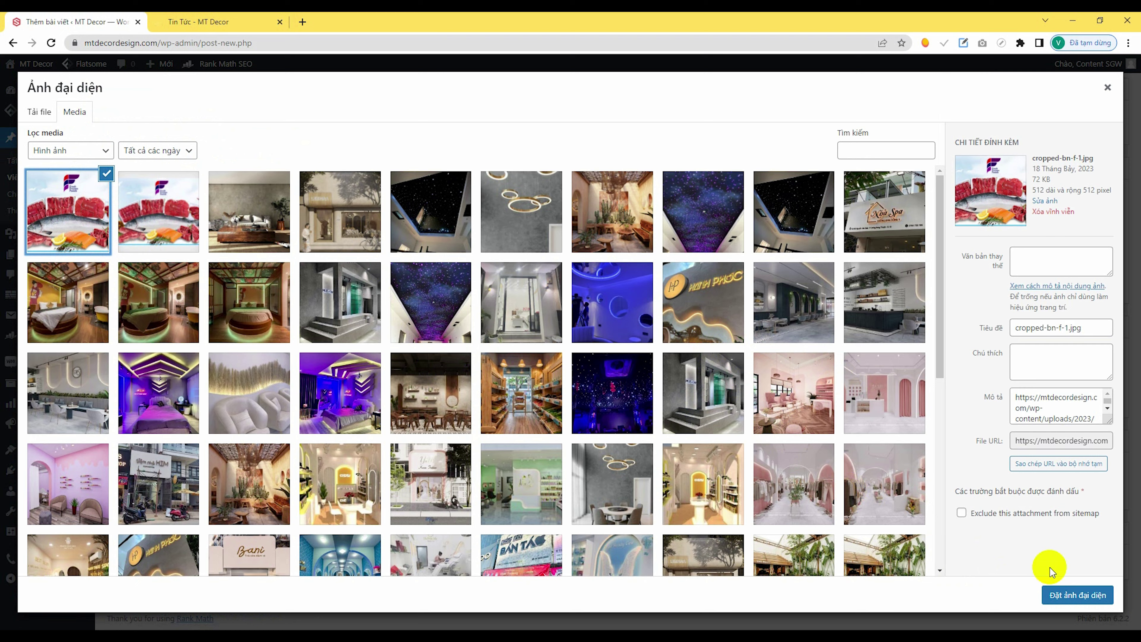
{"action": "left_click", "coordinate": [1070, 601]}
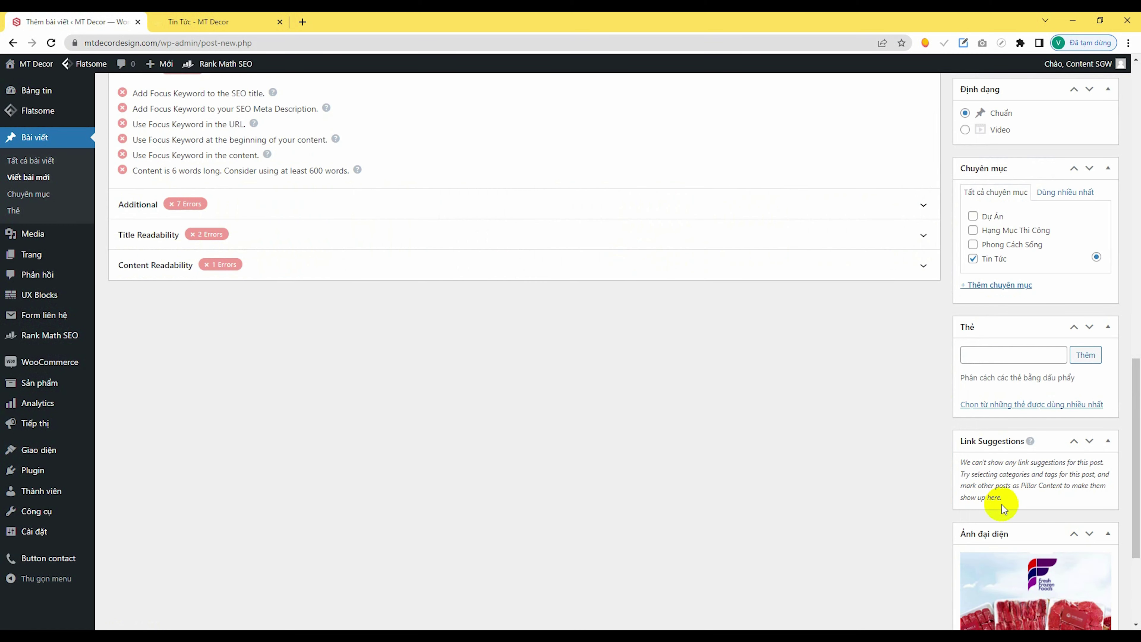
{"action": "scroll", "coordinate": [1047, 537], "scroll_direction": "down", "scroll_amount": 4}
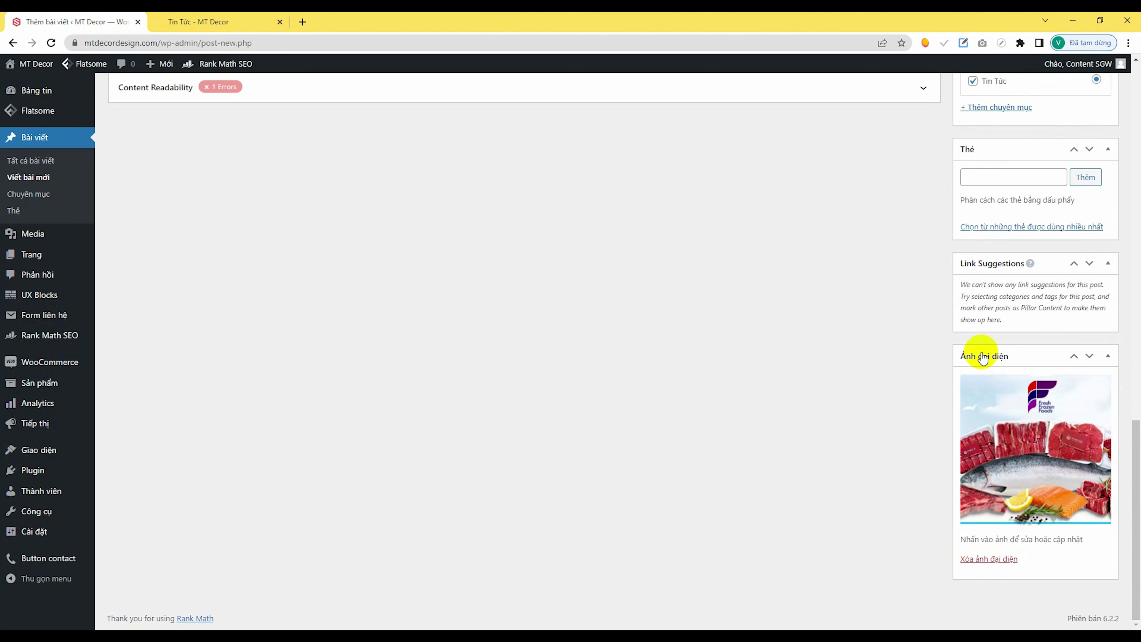
- Publish the post "Phong cách decor"
{"action": "scroll", "coordinate": [986, 398], "scroll_direction": "up", "scroll_amount": 6}
{"action": "scroll", "coordinate": [990, 400], "scroll_direction": "up", "scroll_amount": 10}
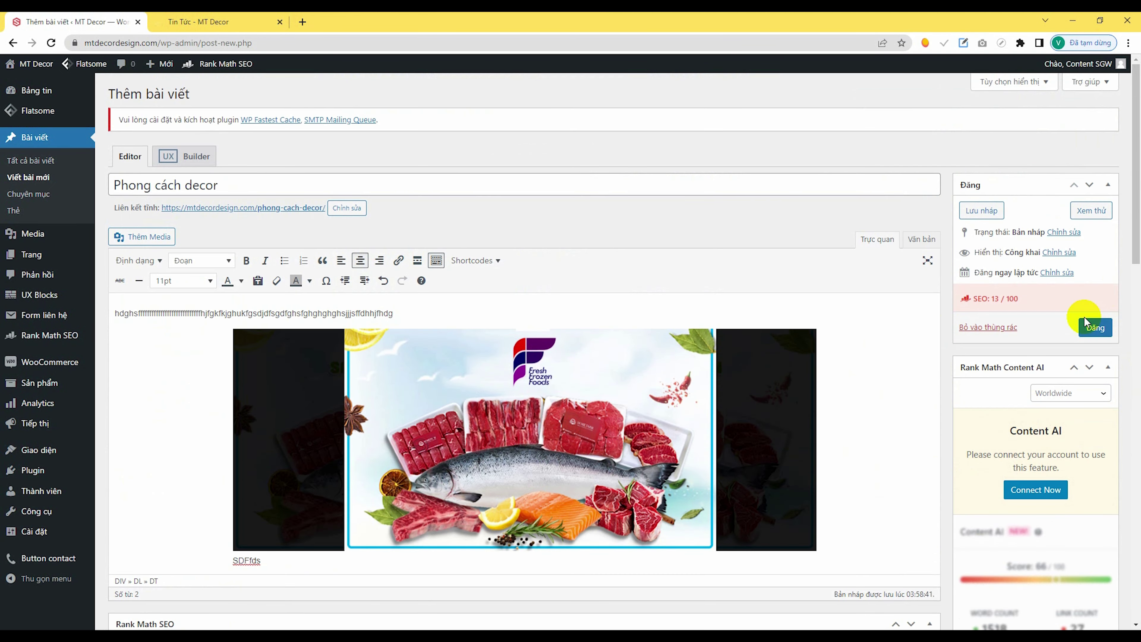
{"action": "left_click", "coordinate": [1095, 327]}
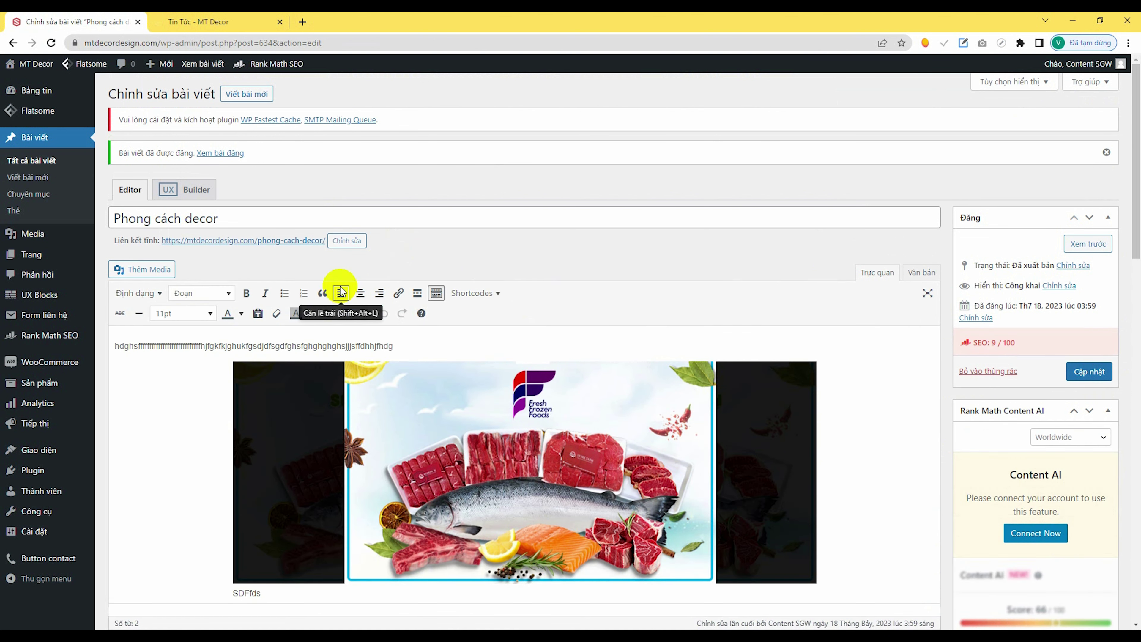
- Add a new product category "Bảng hiệu A" with the wooden bed photo from the media library as its thumbnail
{"action": "left_click", "coordinate": [81, 394]}
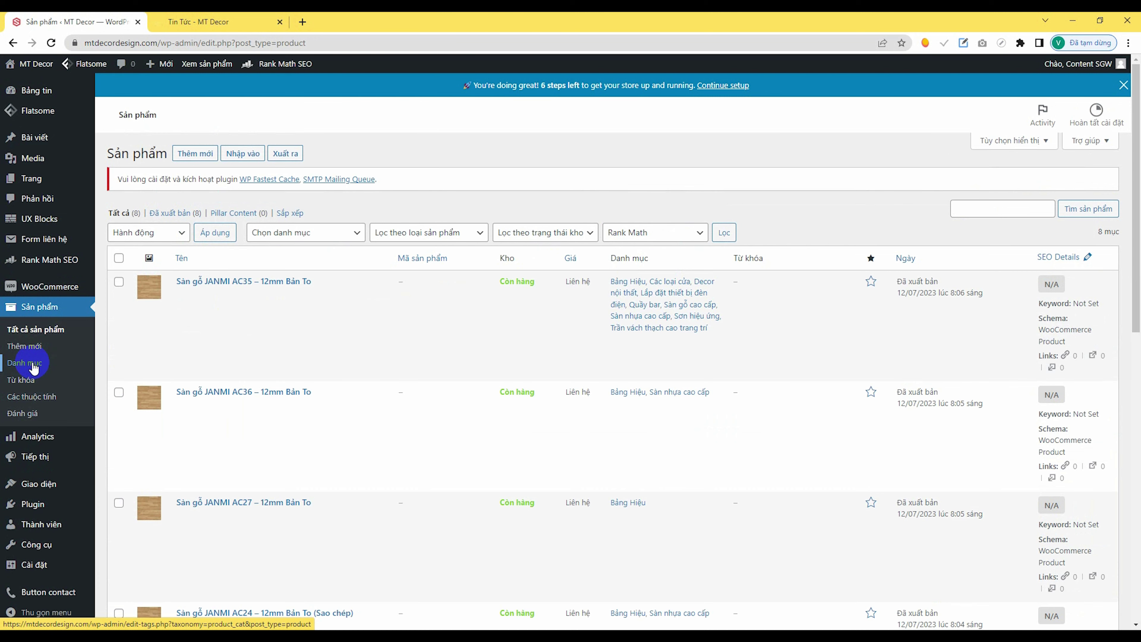
{"action": "left_click", "coordinate": [34, 367]}
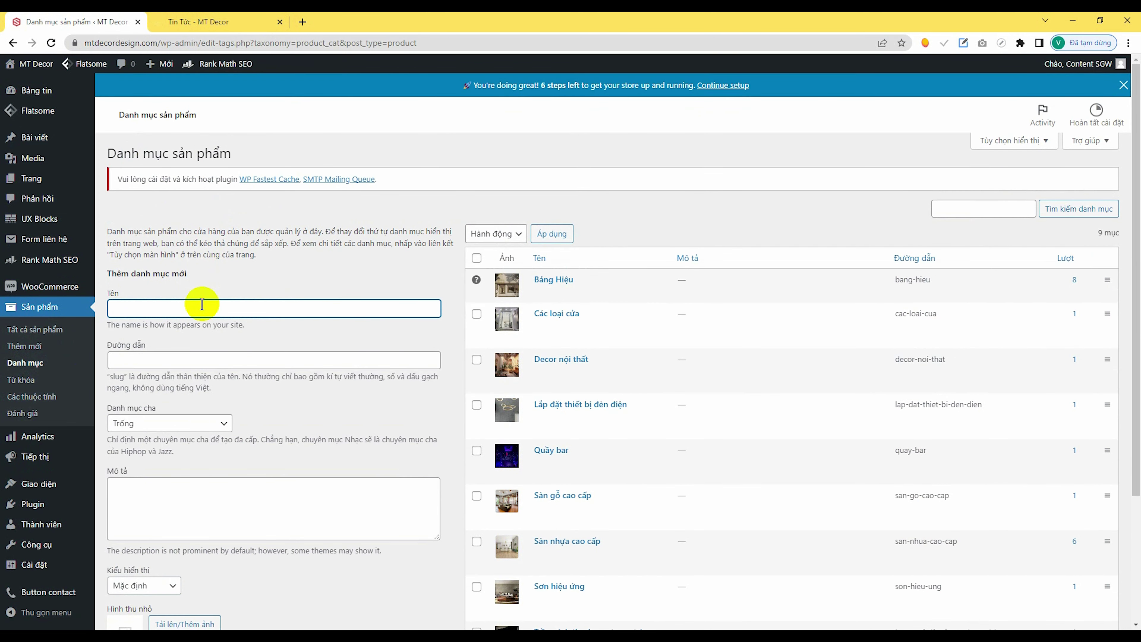
{"action": "scroll", "coordinate": [202, 305], "scroll_direction": "down", "scroll_amount": 2}
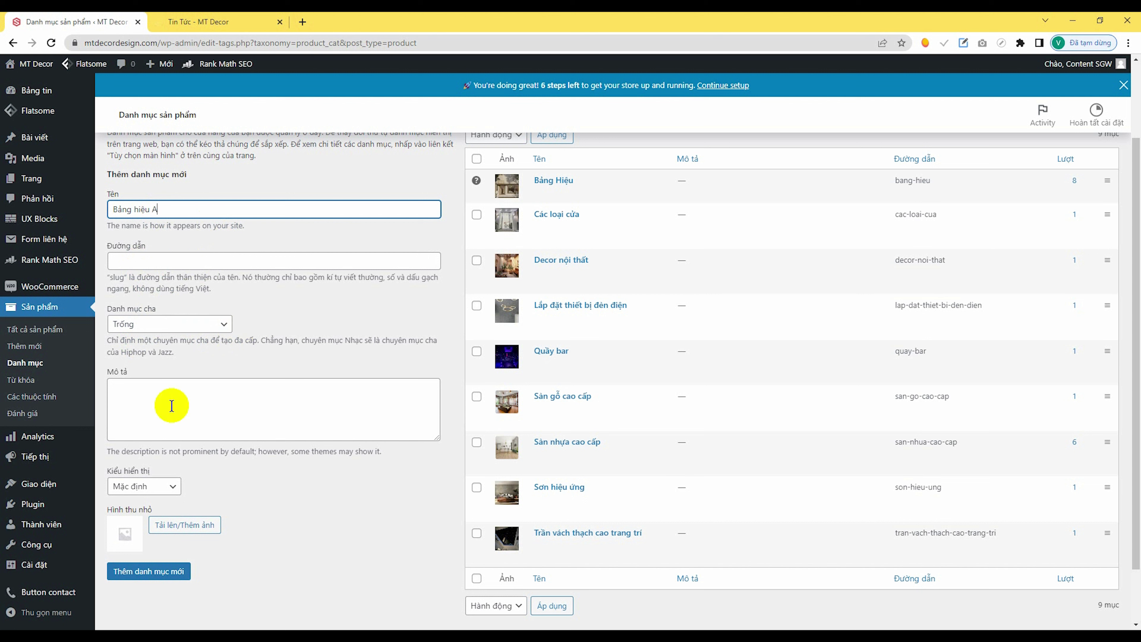
{"action": "left_click", "coordinate": [173, 530]}
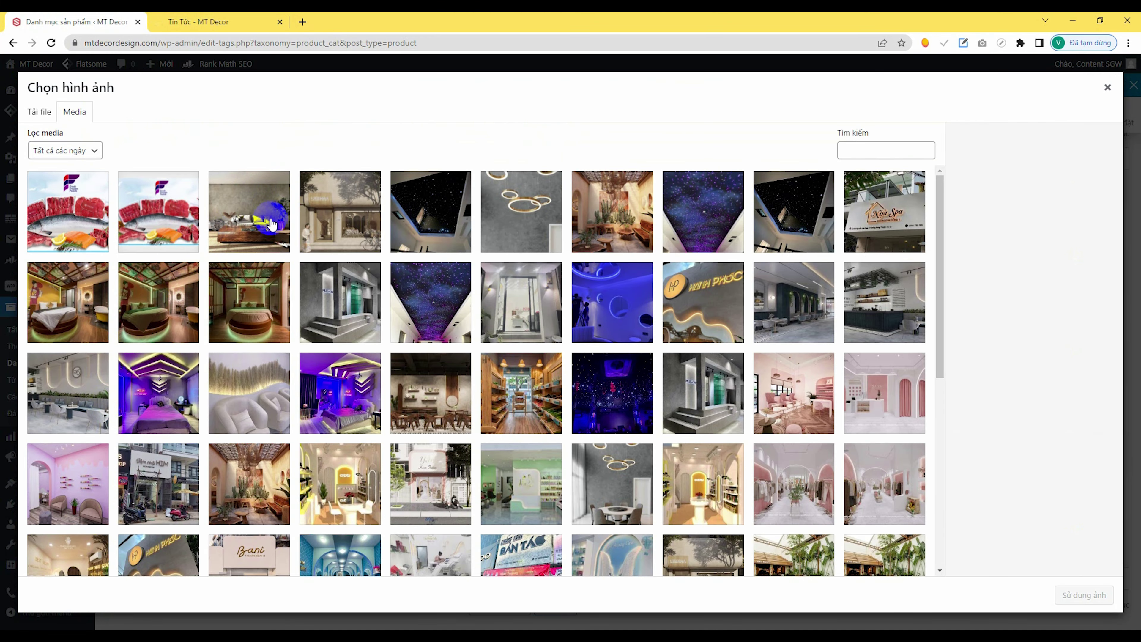
{"action": "left_click", "coordinate": [271, 223]}
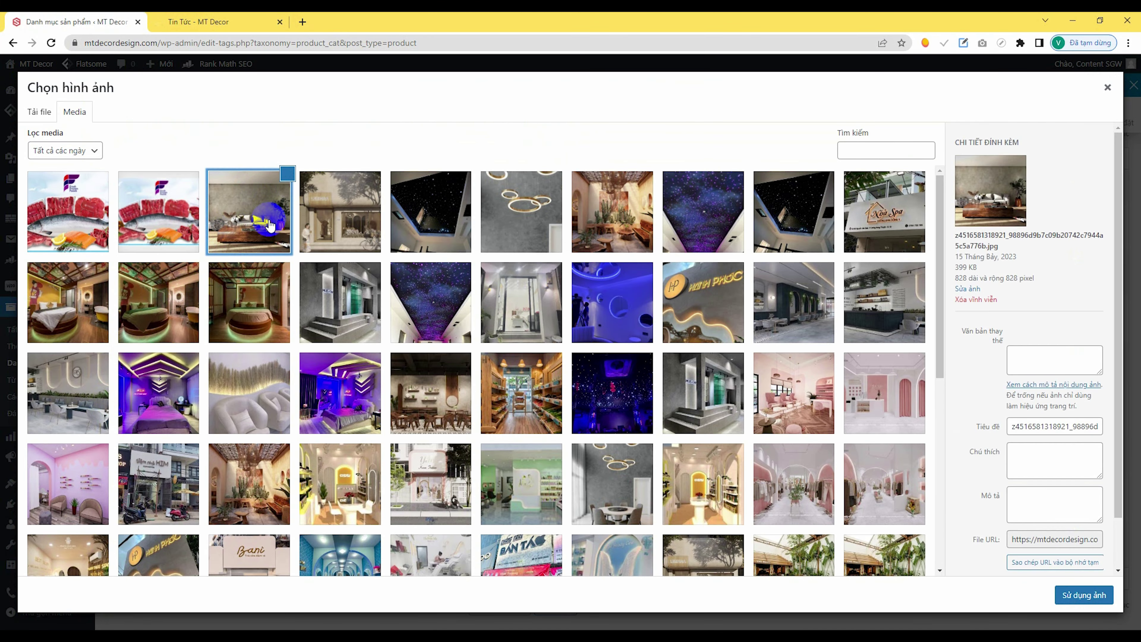
{"action": "left_click", "coordinate": [1082, 596]}
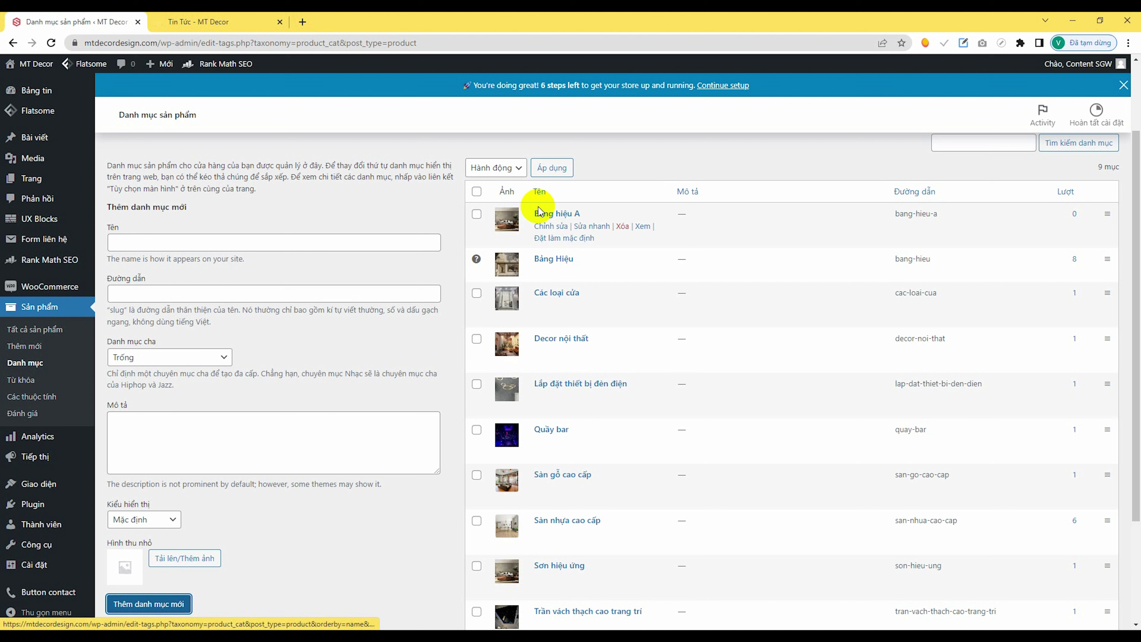
- Delete the product category "Bảng hiệu A" and confirm its removal
{"action": "left_click", "coordinate": [622, 228]}
{"action": "left_click", "coordinate": [629, 135]}
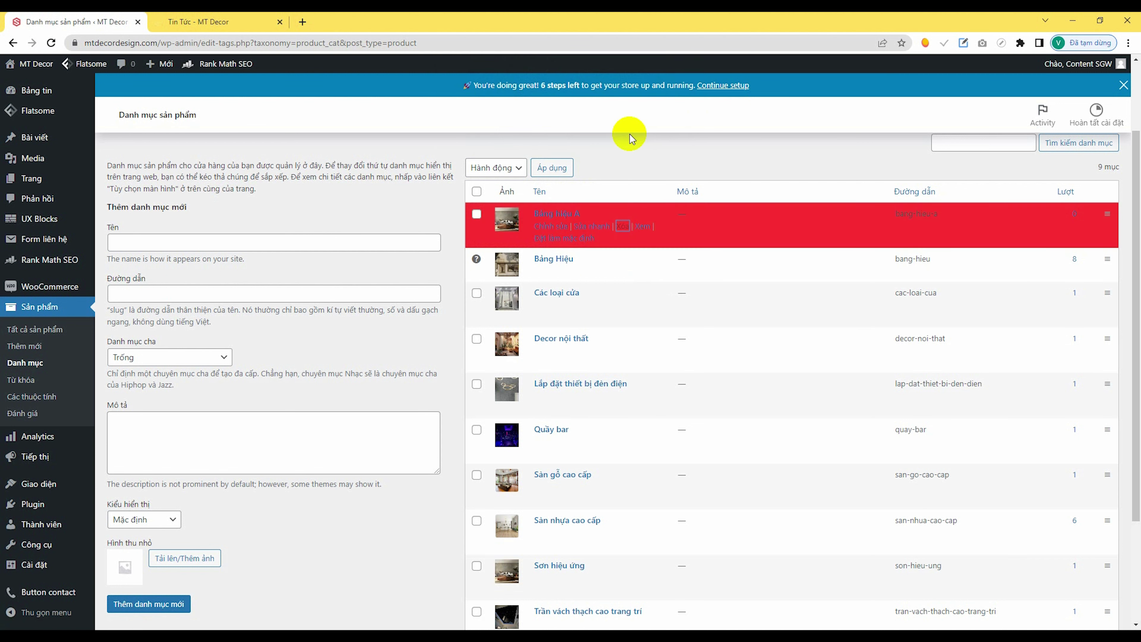
{"action": "scroll", "coordinate": [624, 131], "scroll_direction": "down", "scroll_amount": 1}
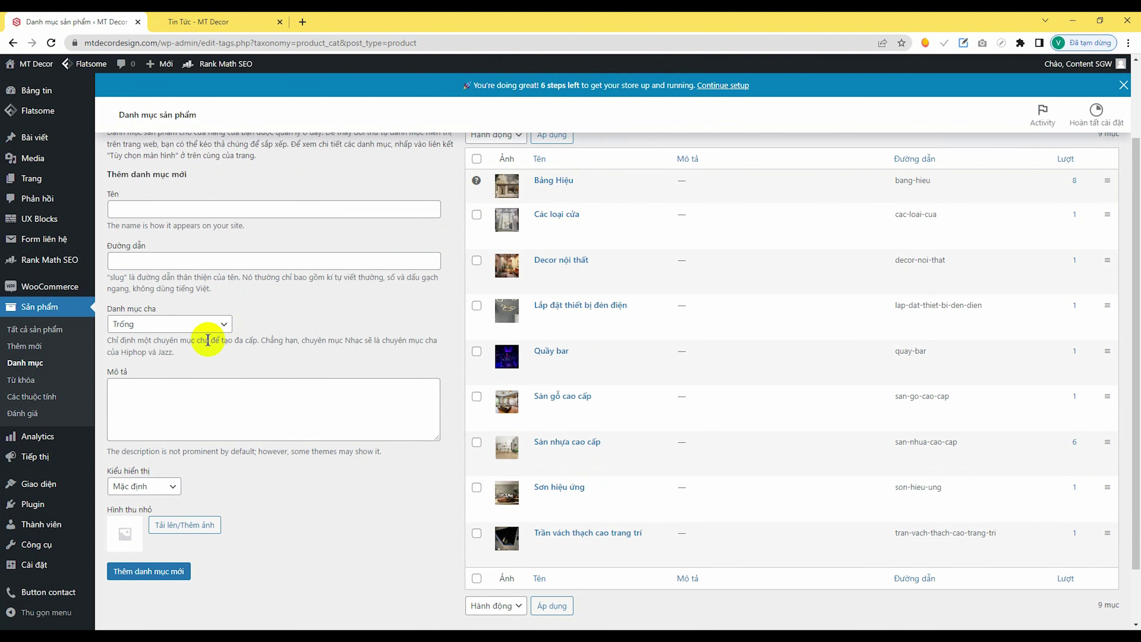
- Start a new product titled "decor" with the description text "Fhfgjhkhjkjljk"
{"action": "left_click", "coordinate": [71, 358]}
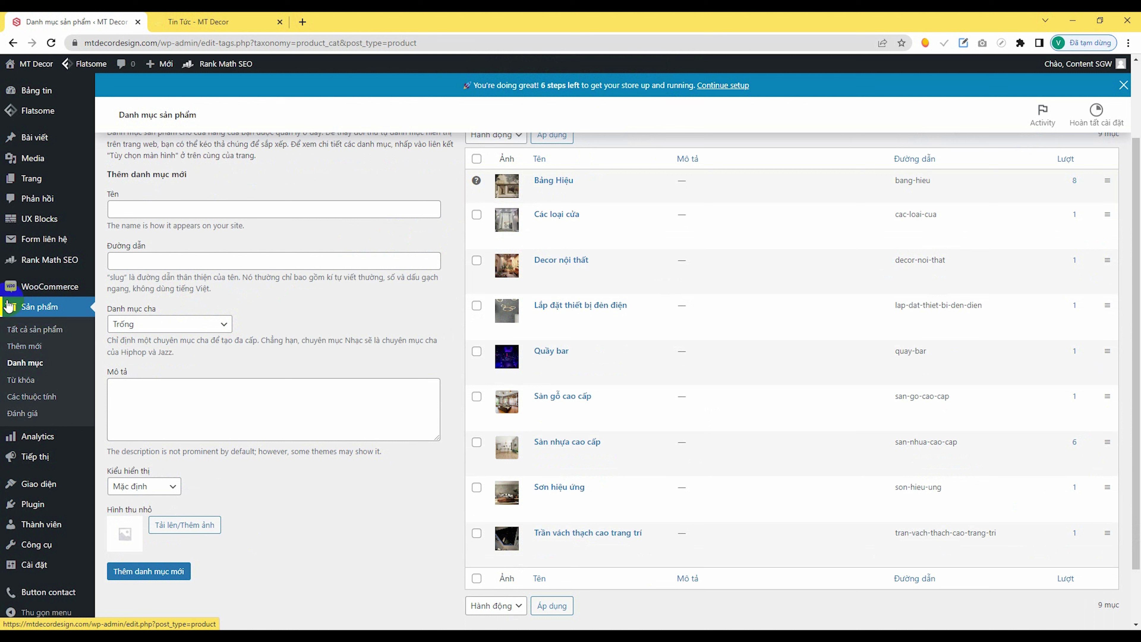
{"action": "left_click", "coordinate": [31, 348]}
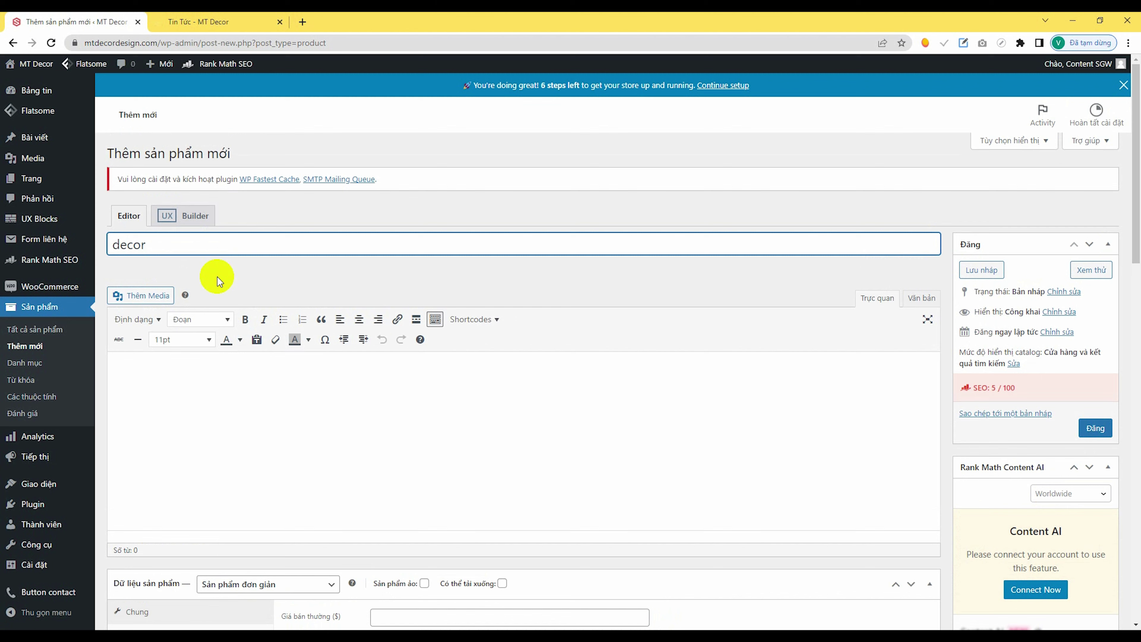
{"action": "left_click", "coordinate": [193, 396]}
{"action": "type", "text": "Phfgjhkhjkjljk"}
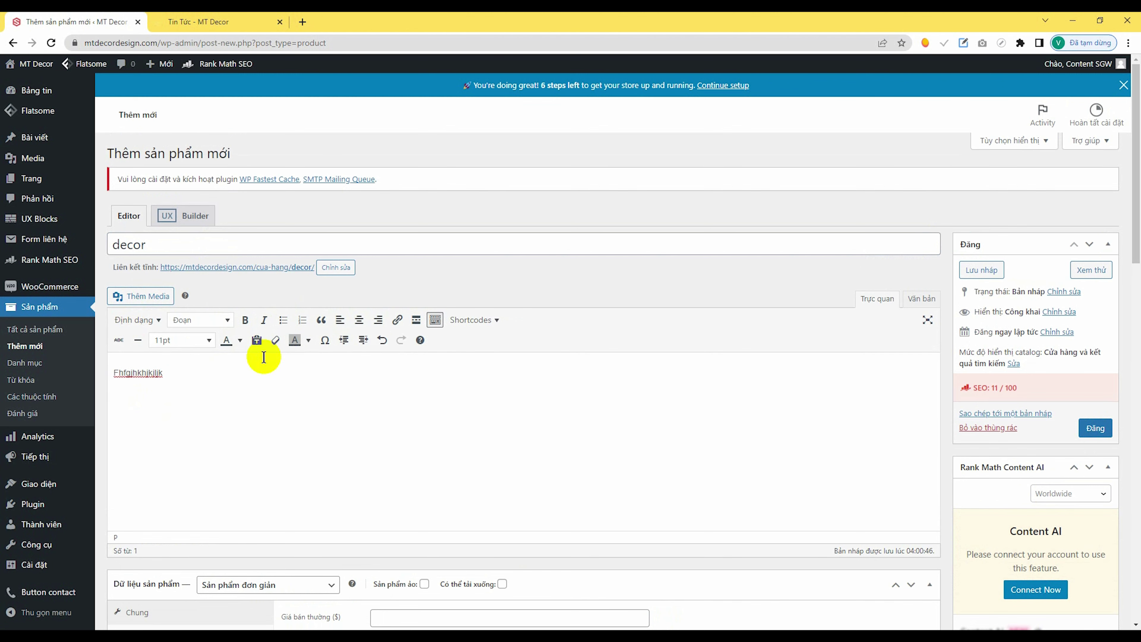
- Set the product's regular price to 1800000 without separators and leave the sale price empty
{"action": "scroll", "coordinate": [233, 419], "scroll_direction": "down", "scroll_amount": 2}
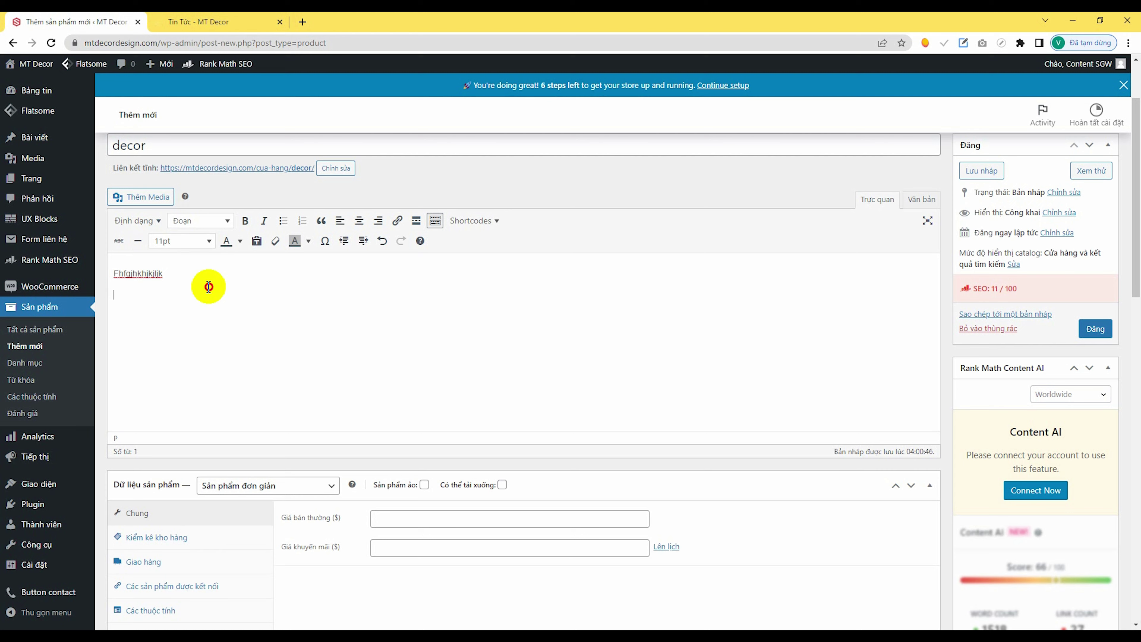
{"action": "scroll", "coordinate": [316, 368], "scroll_direction": "down", "scroll_amount": 4}
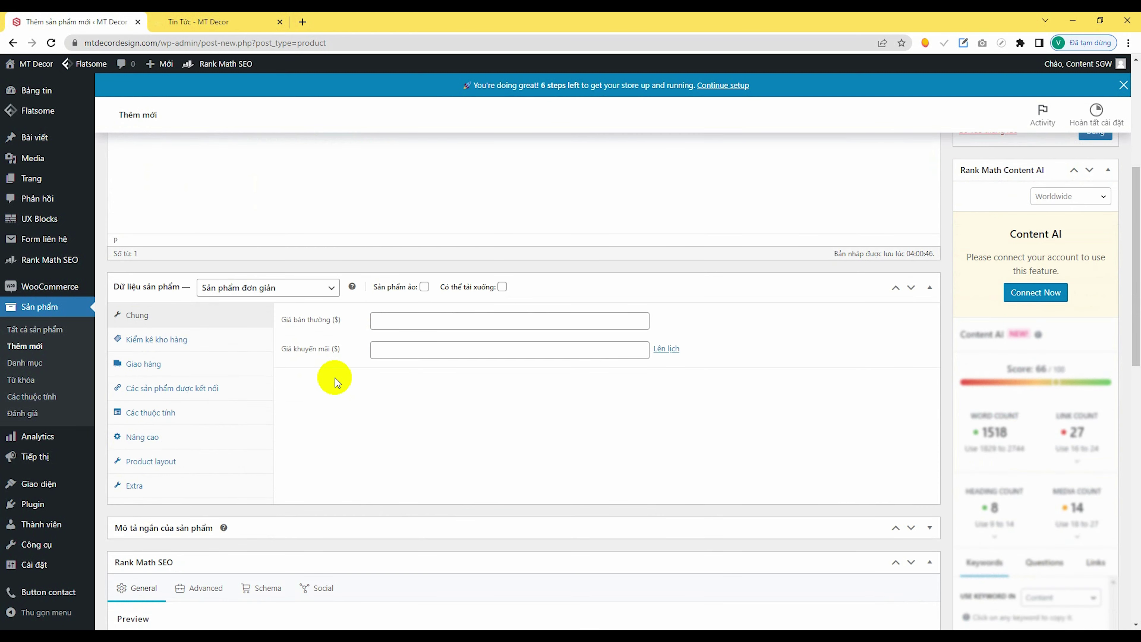
{"action": "left_click", "coordinate": [421, 328]}
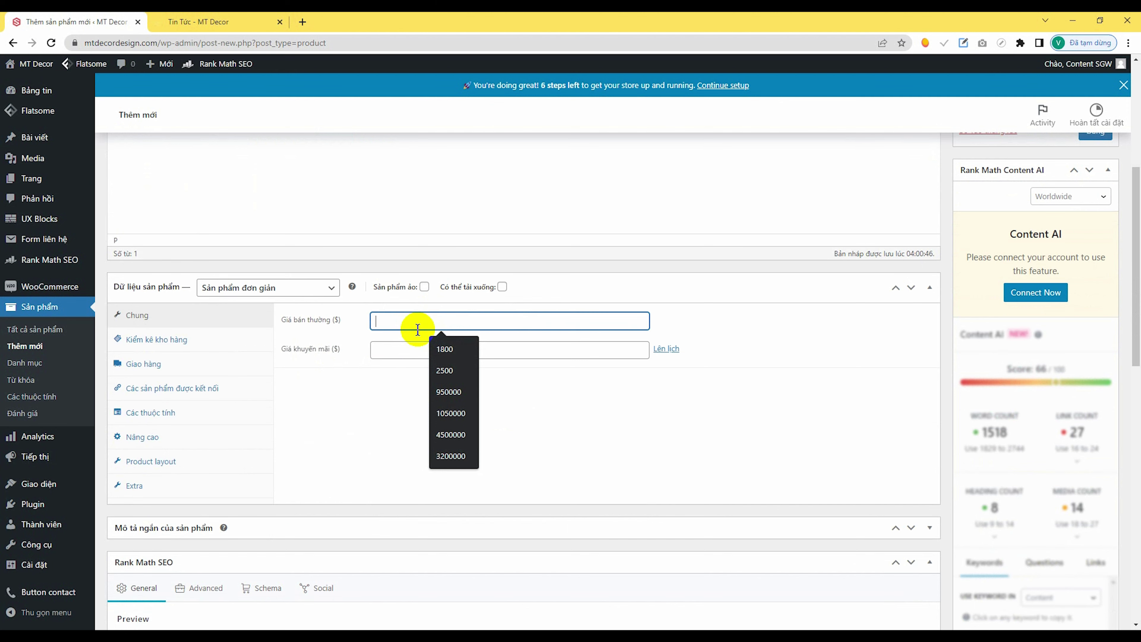
{"action": "left_click", "coordinate": [451, 349]}
{"action": "type", "text": "00000"}
{"action": "left_click", "coordinate": [394, 343]}
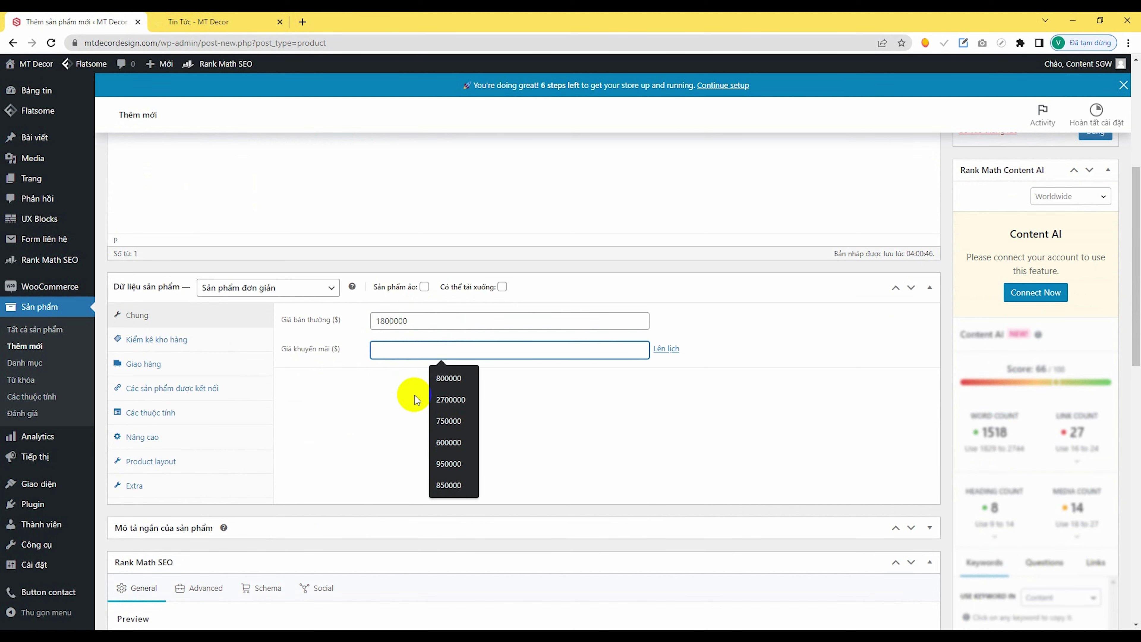
{"action": "left_click", "coordinate": [422, 318]}
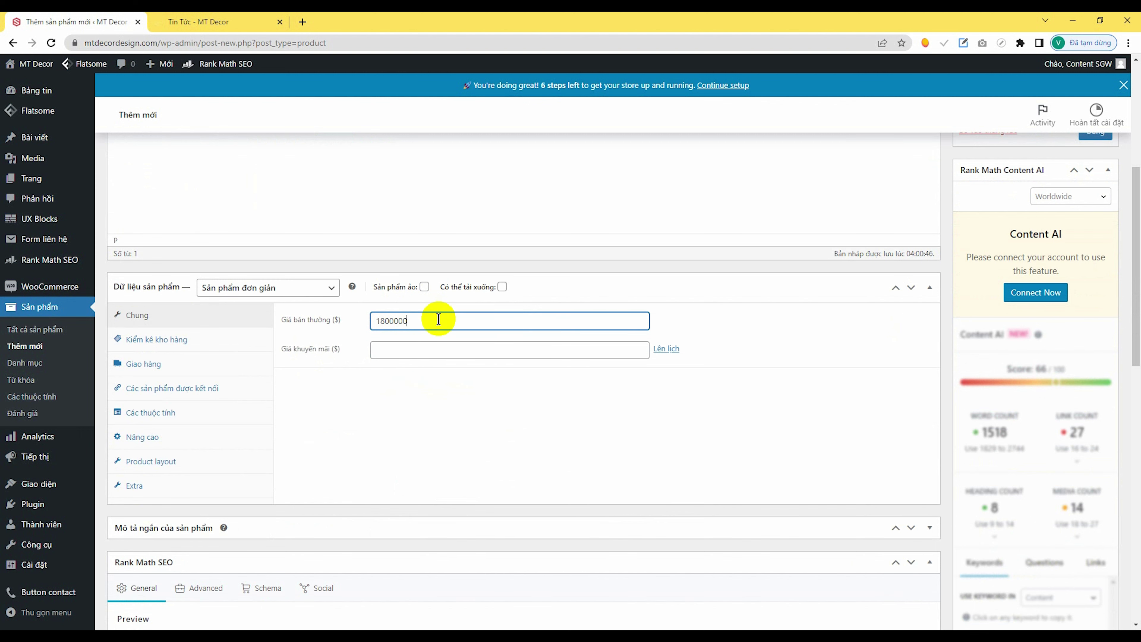
{"action": "type", "text": ","}
{"action": "key", "text": "BackSpace"}
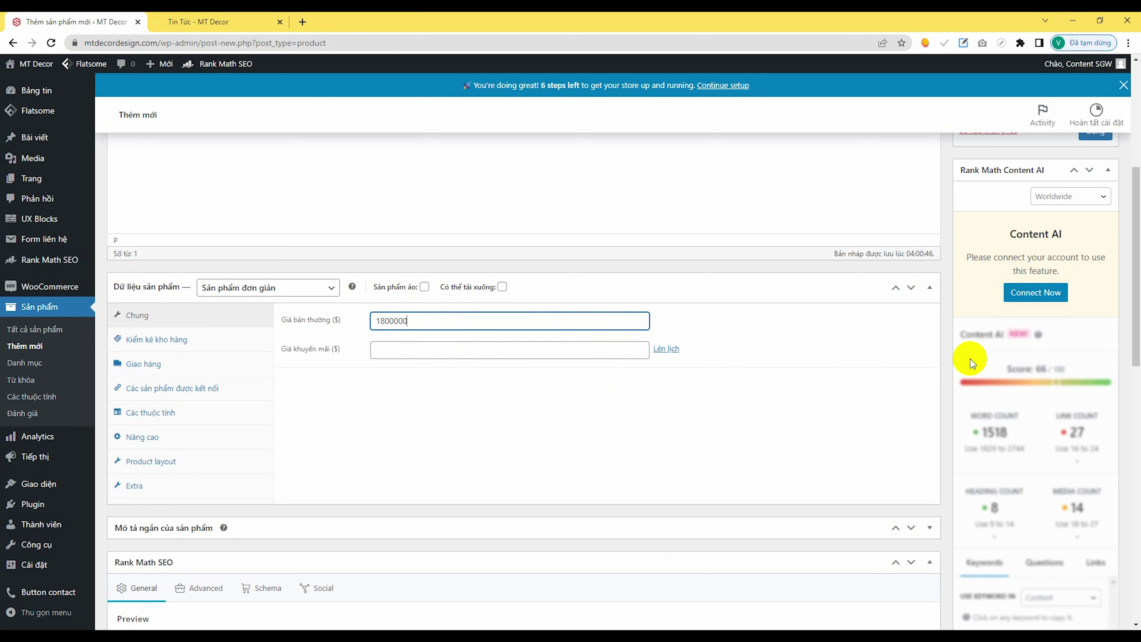
- Assign the product to the category Decor nội thất
{"action": "scroll", "coordinate": [959, 366], "scroll_direction": "up", "scroll_amount": 5}
{"action": "scroll", "coordinate": [1071, 365], "scroll_direction": "down", "scroll_amount": 15}
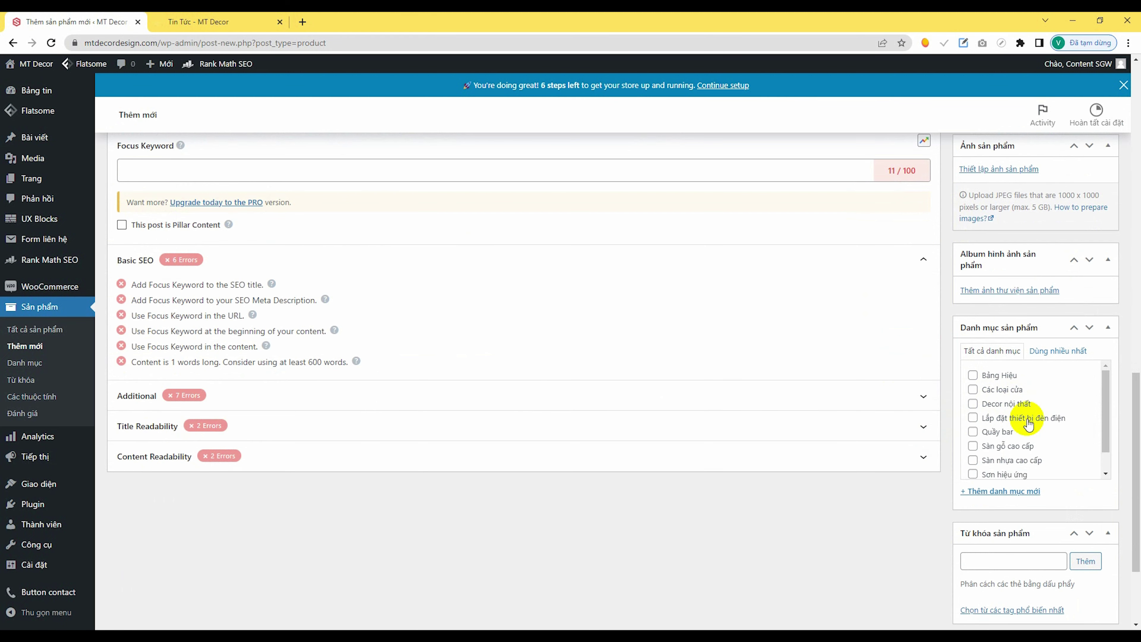
{"action": "left_click", "coordinate": [973, 403]}
{"action": "scroll", "coordinate": [989, 418], "scroll_direction": "down", "scroll_amount": 3}
{"action": "scroll", "coordinate": [1023, 489], "scroll_direction": "up", "scroll_amount": 7}
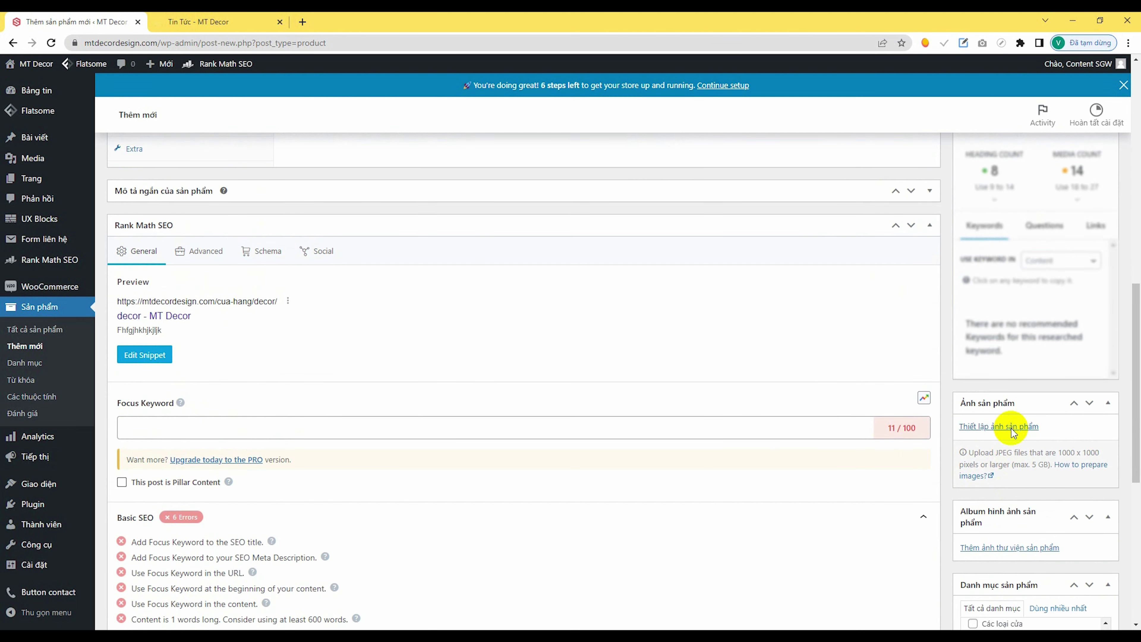
- Set the second Fresh Frozen Foods banner in the media library as the product image
{"action": "left_click", "coordinate": [997, 428]}
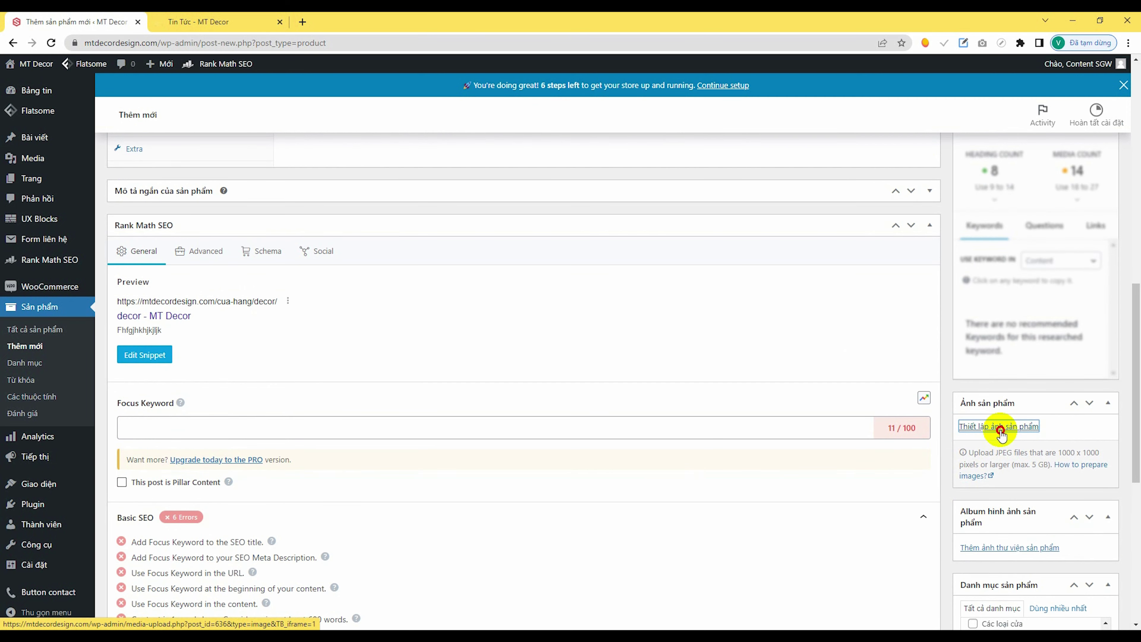
{"action": "left_click", "coordinate": [1000, 430]}
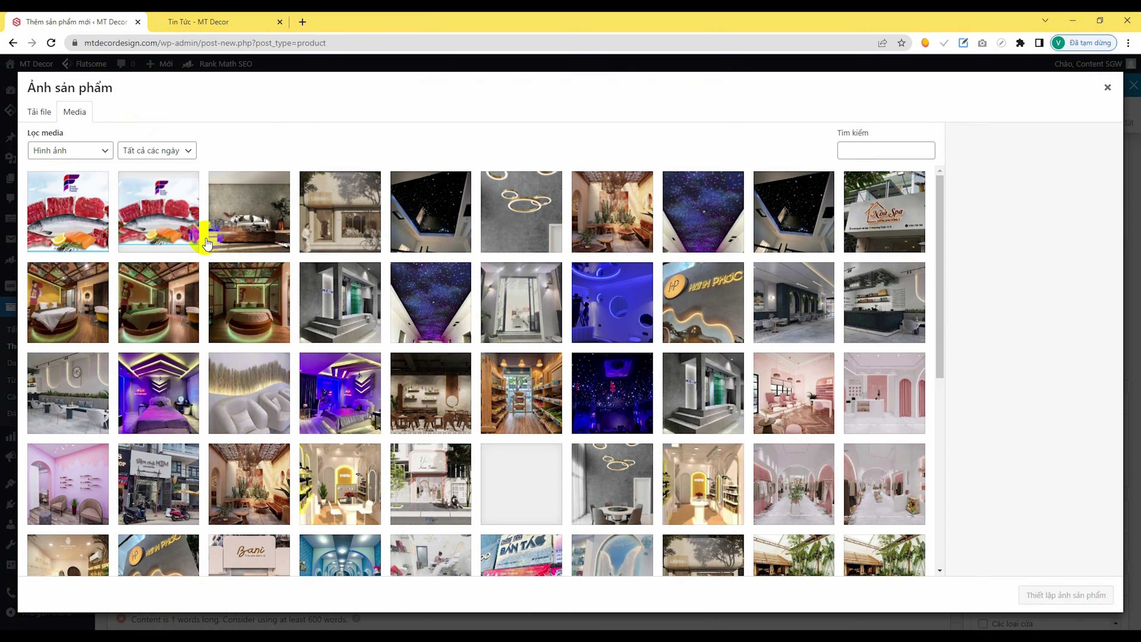
{"action": "left_click", "coordinate": [169, 221]}
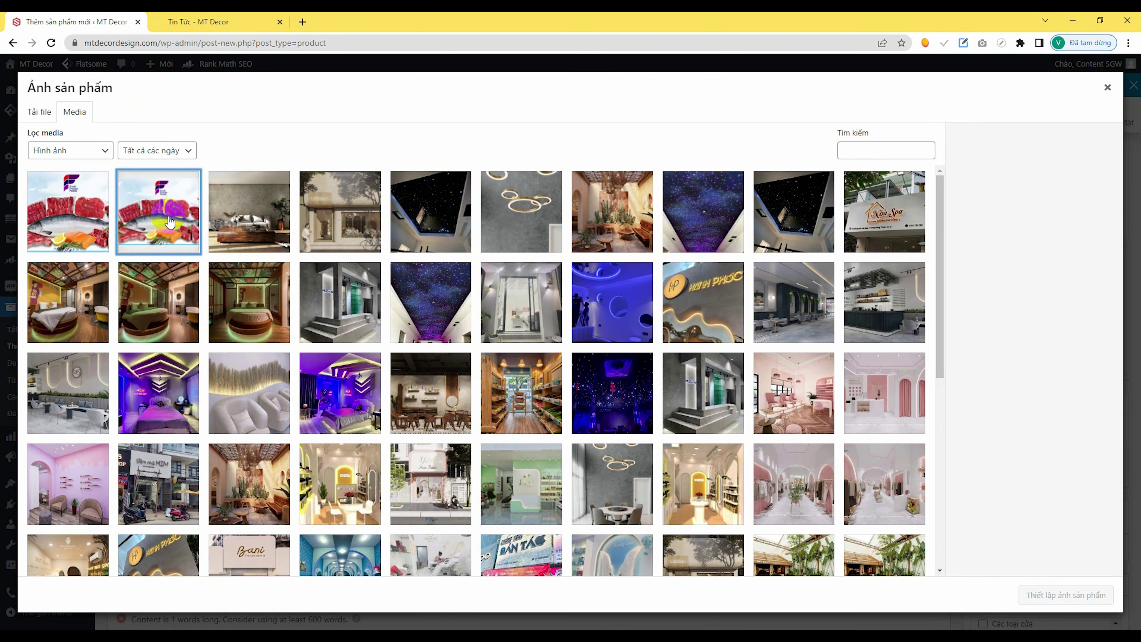
{"action": "left_click", "coordinate": [1048, 595]}
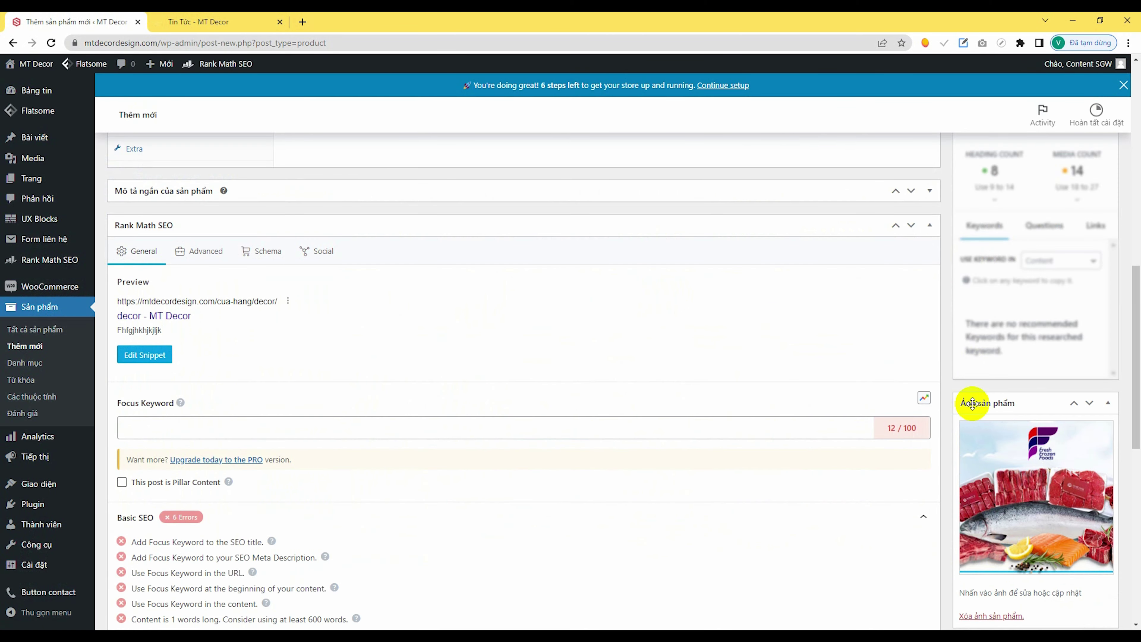
- Publish the product "decor"
{"action": "scroll", "coordinate": [971, 403], "scroll_direction": "up", "scroll_amount": 10}
{"action": "scroll", "coordinate": [1017, 355], "scroll_direction": "up", "scroll_amount": 2}
{"action": "left_click", "coordinate": [1093, 389]}
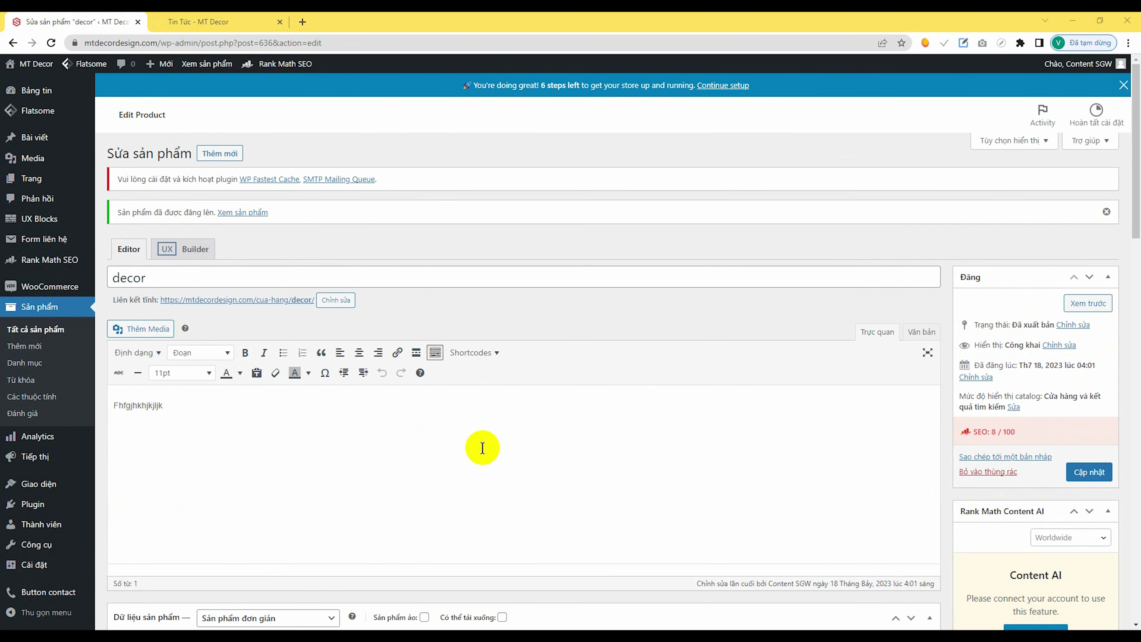
- Move the product "decor" to the trash from the list of all products
{"action": "left_click", "coordinate": [85, 411]}
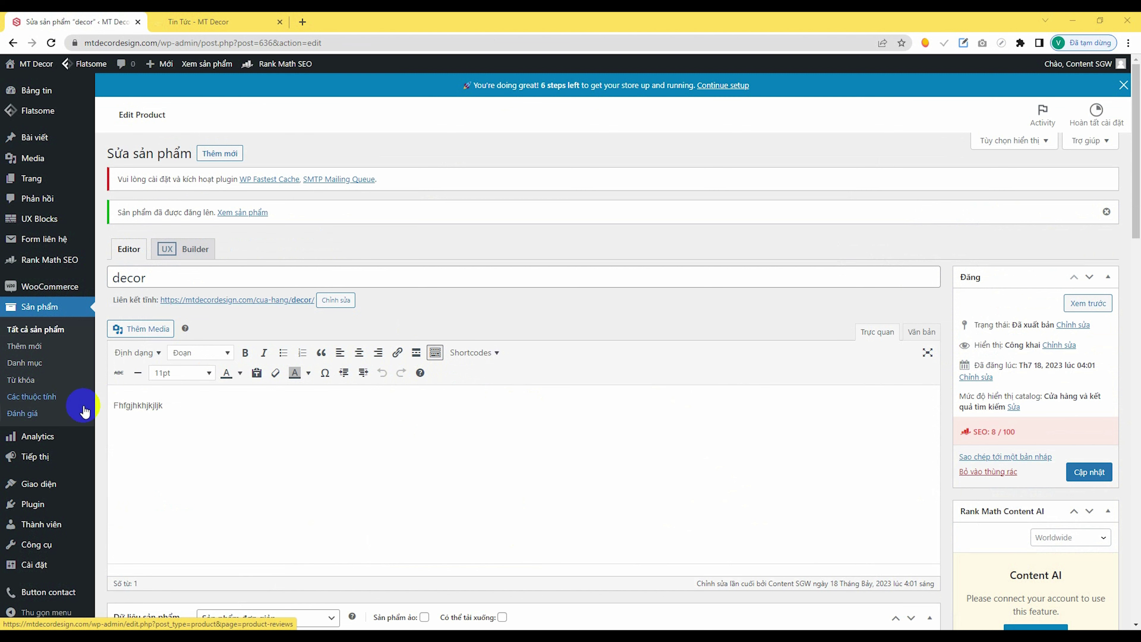
{"action": "left_click", "coordinate": [37, 335]}
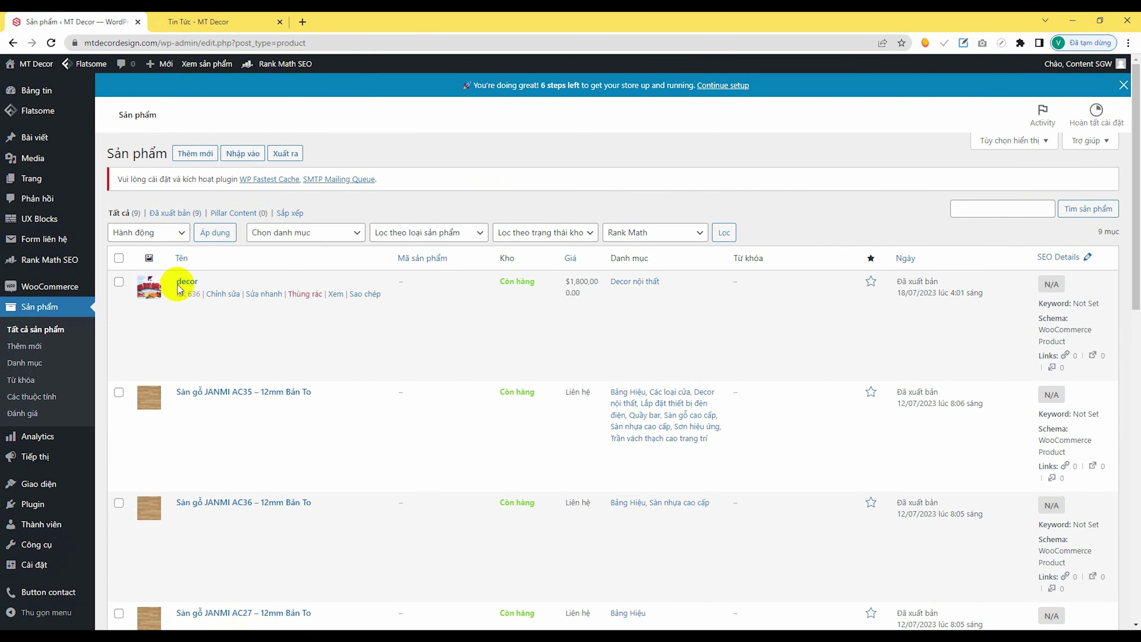
{"action": "left_click", "coordinate": [307, 297]}
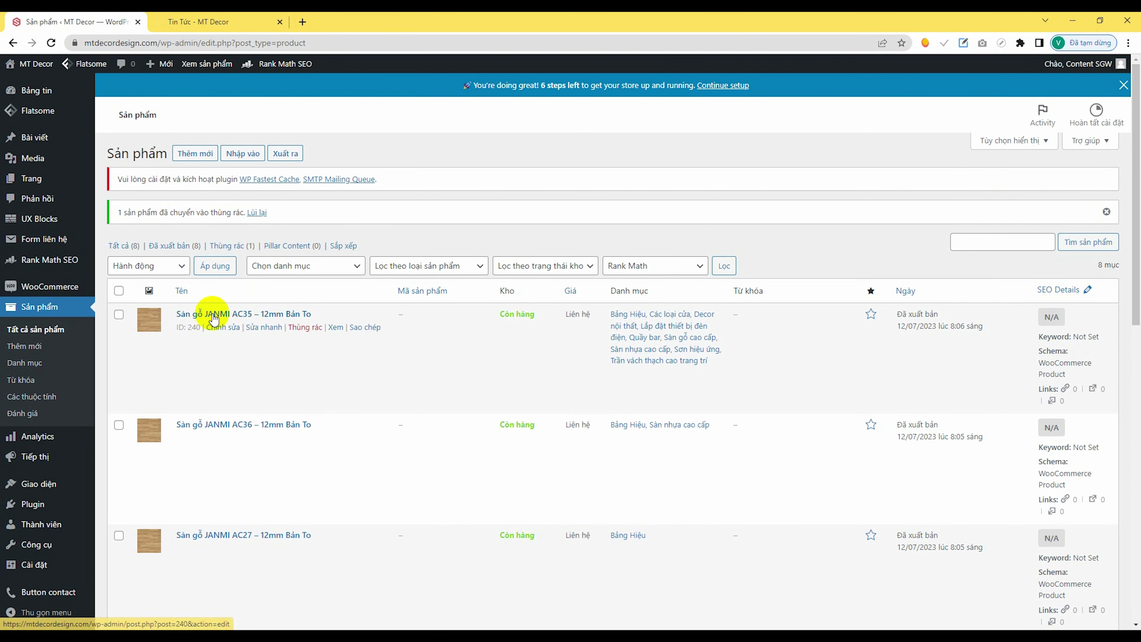
- Open the product "Sàn gỗ JANMI AC35 – 12mm Bản To" for editing and update it with its existing content
{"action": "left_click", "coordinate": [220, 328]}
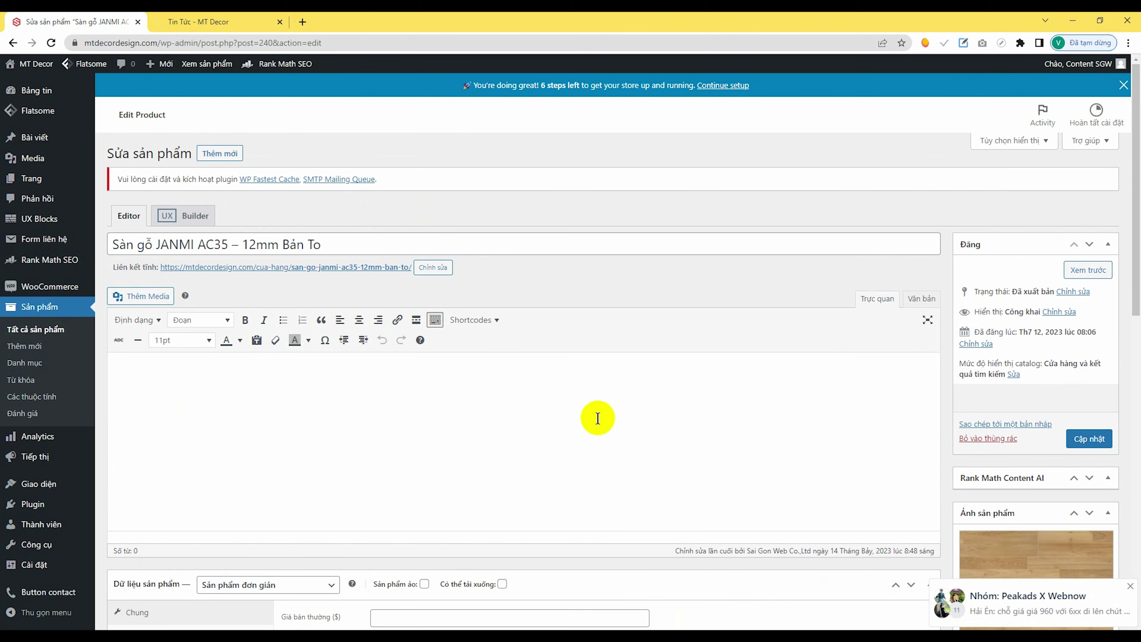
{"action": "scroll", "coordinate": [696, 449], "scroll_direction": "down", "scroll_amount": 4}
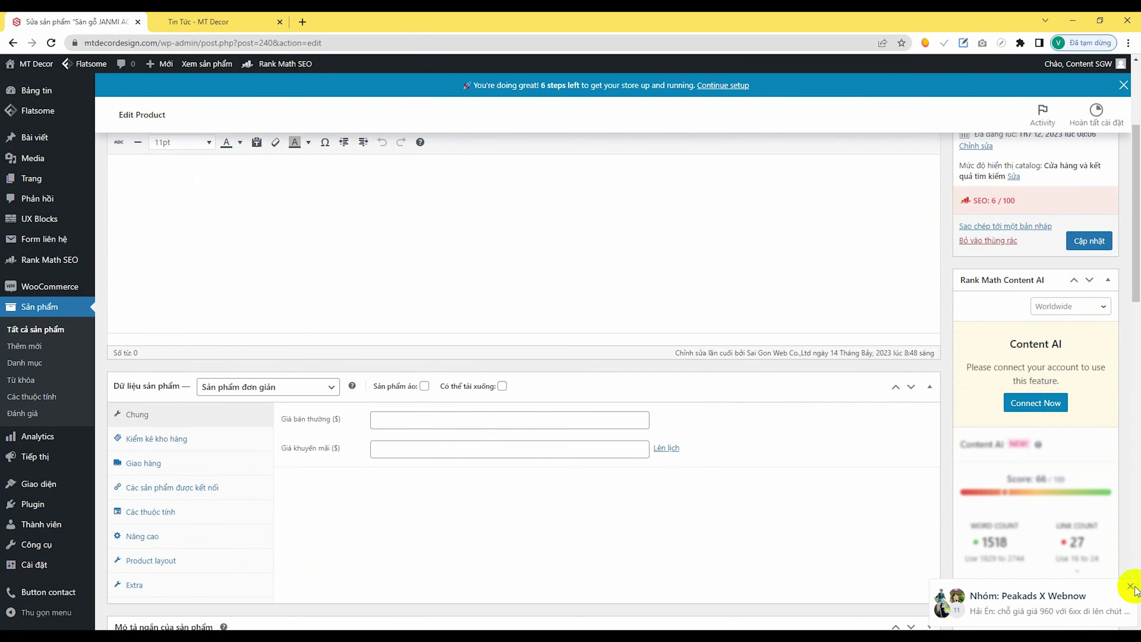
{"action": "left_click", "coordinate": [1131, 586]}
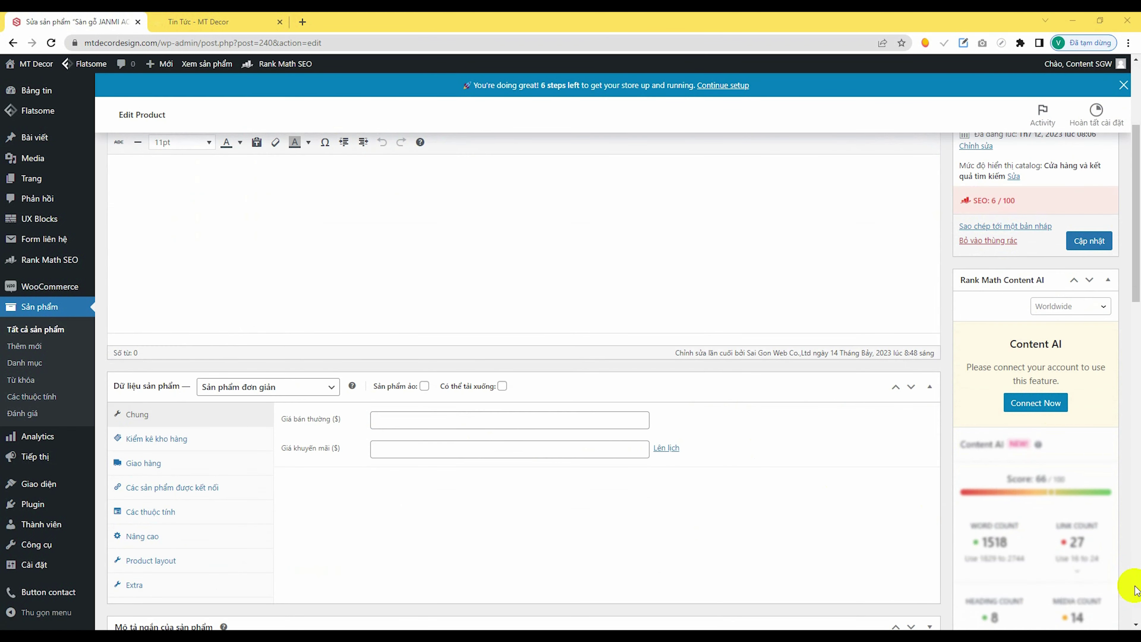
{"action": "left_click", "coordinate": [1091, 243]}
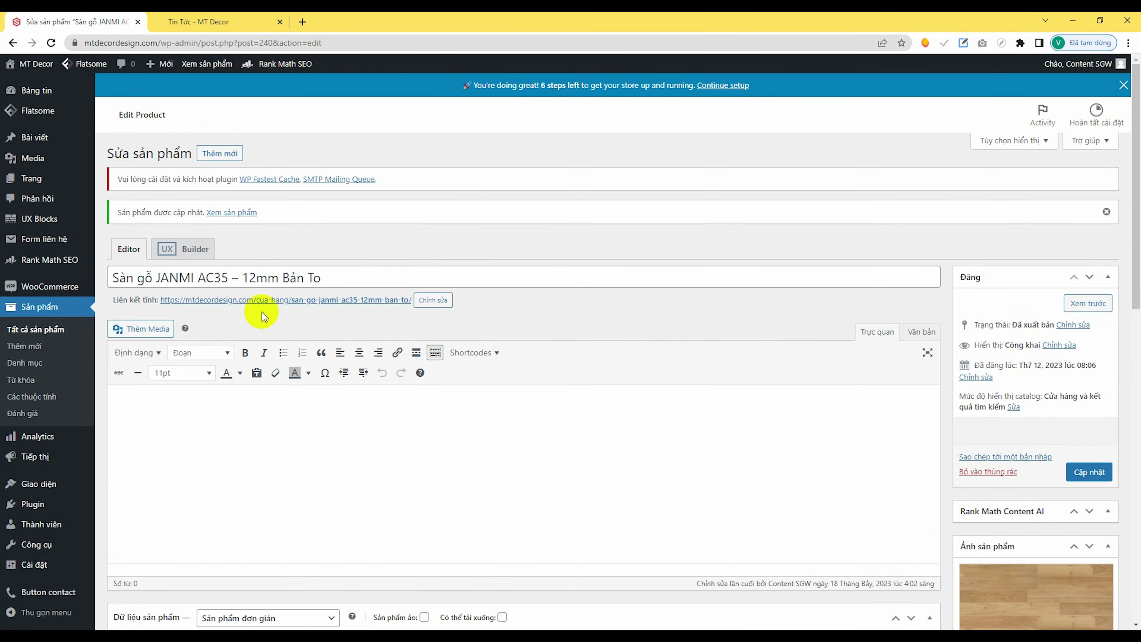
- Visit the site's homepage and open it for editing in UX Builder
{"action": "left_click", "coordinate": [59, 100]}
{"action": "left_click", "coordinate": [31, 67]}
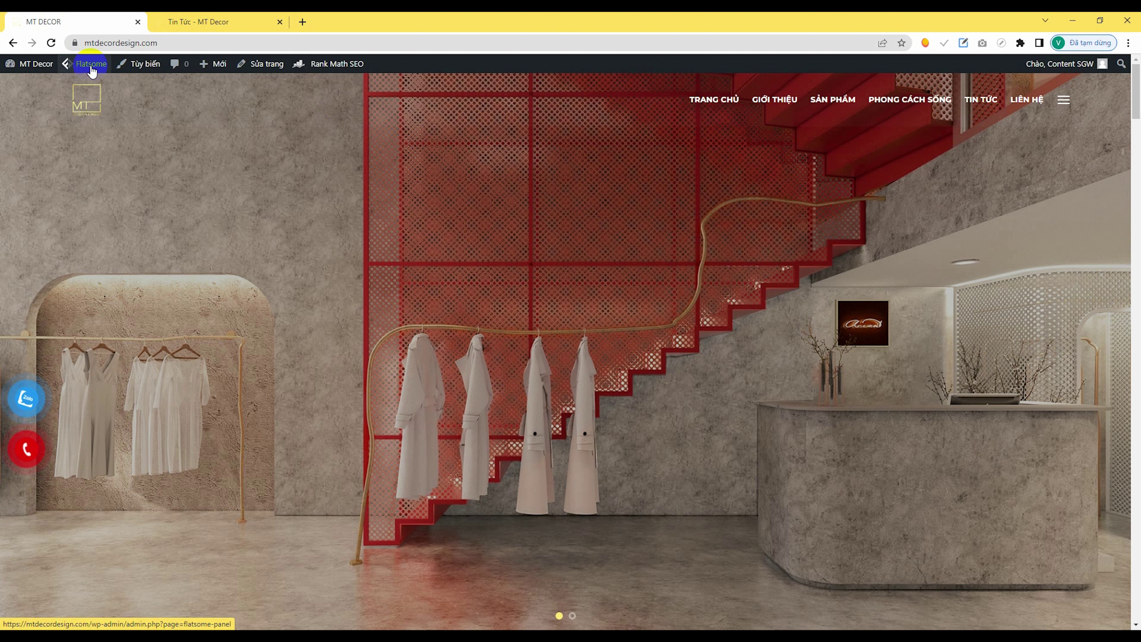
{"action": "mouse_move", "coordinate": [251, 74]}
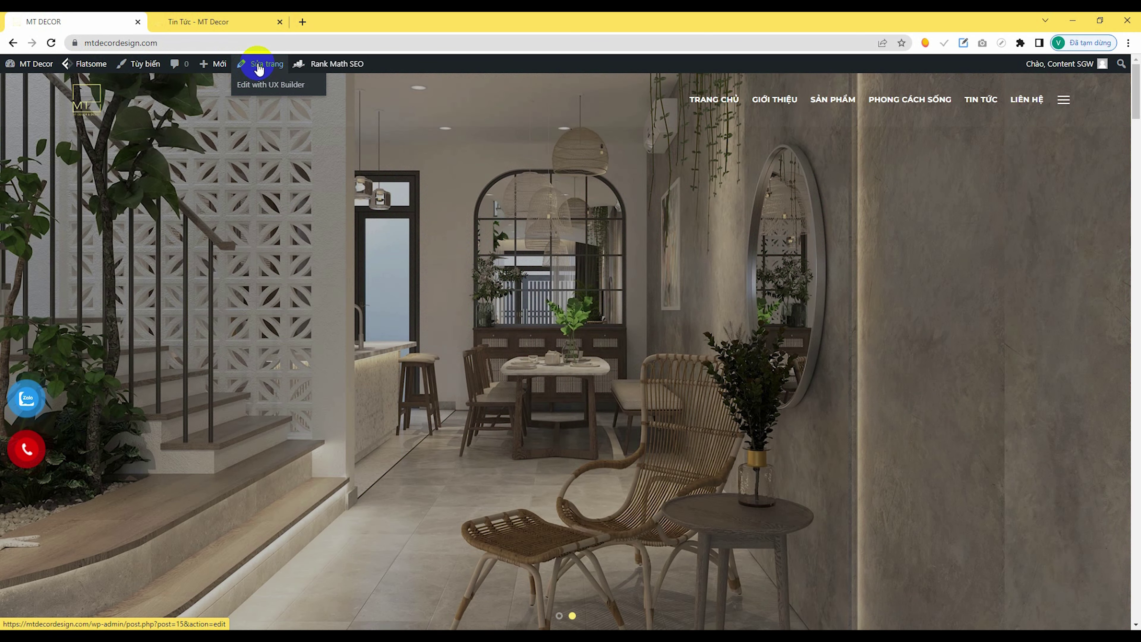
{"action": "left_click", "coordinate": [263, 89]}
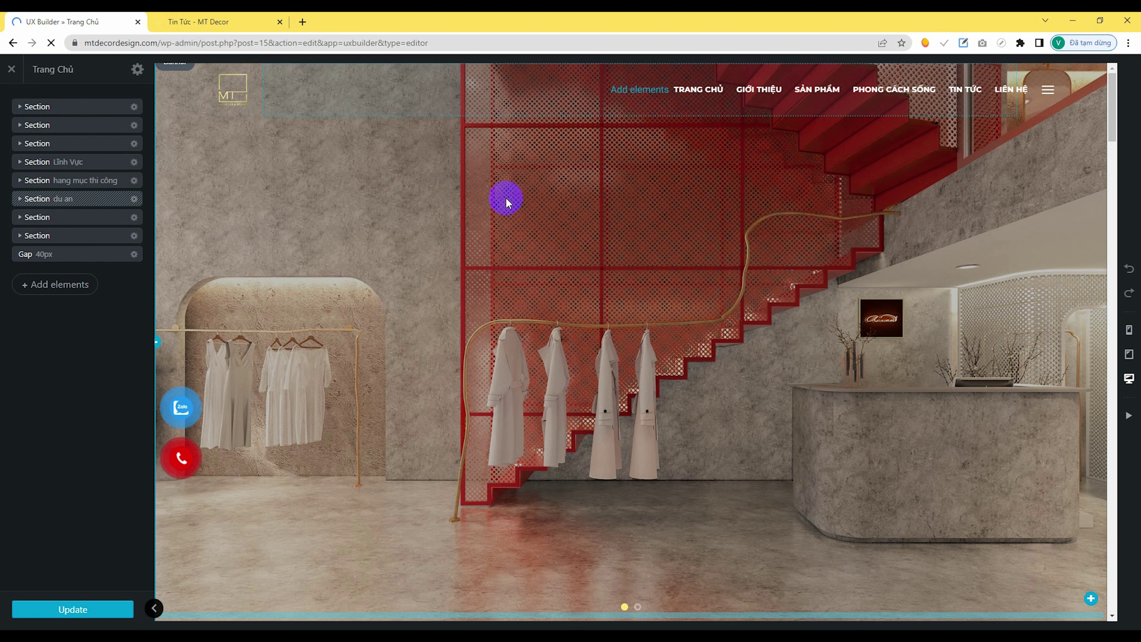
- Open the paragraph under "Về chúng tôi" in the text editor, apply it with its existing wording, and update the homepage
{"action": "scroll", "coordinate": [503, 245], "scroll_direction": "down", "scroll_amount": 4}
{"action": "scroll", "coordinate": [524, 301], "scroll_direction": "down", "scroll_amount": 4}
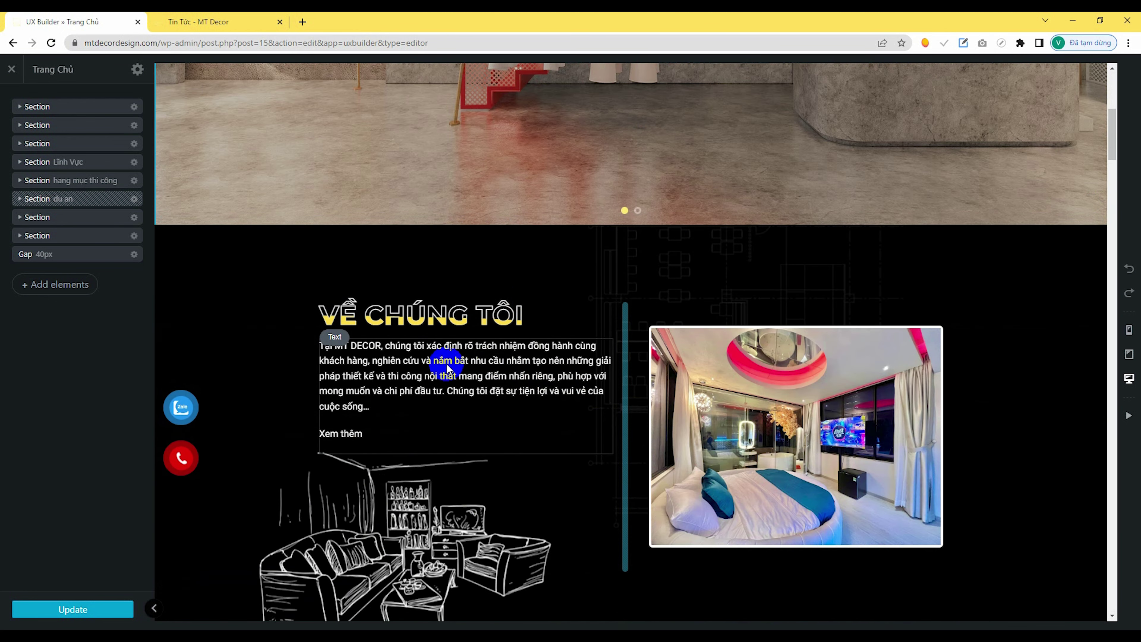
{"action": "left_click", "coordinate": [440, 370]}
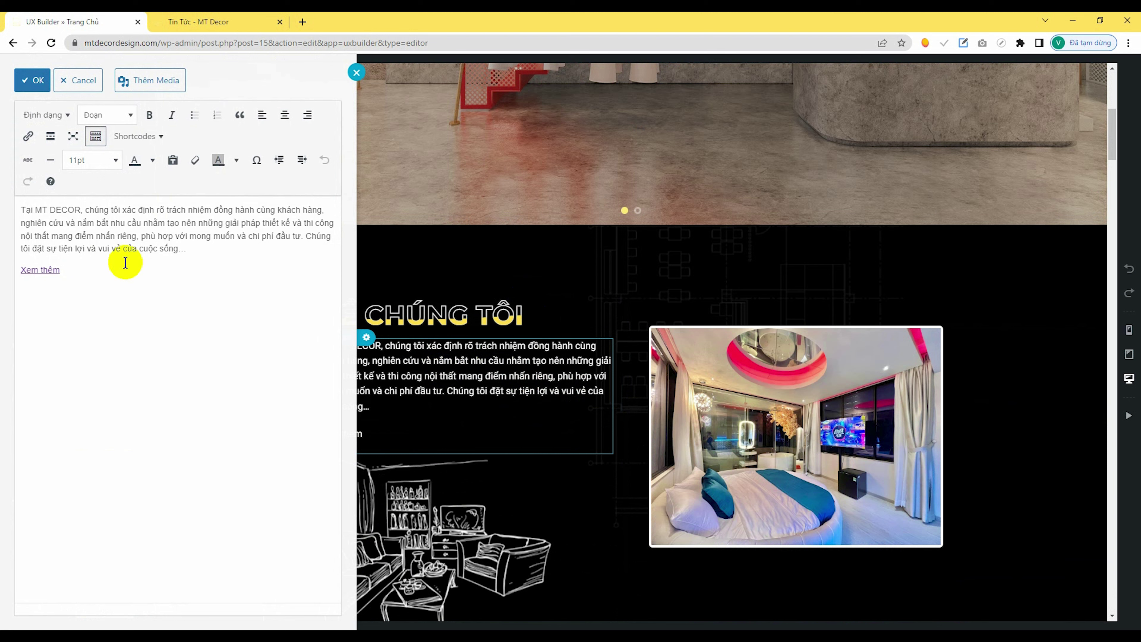
{"action": "left_click", "coordinate": [230, 264]}
{"action": "left_click", "coordinate": [239, 250]}
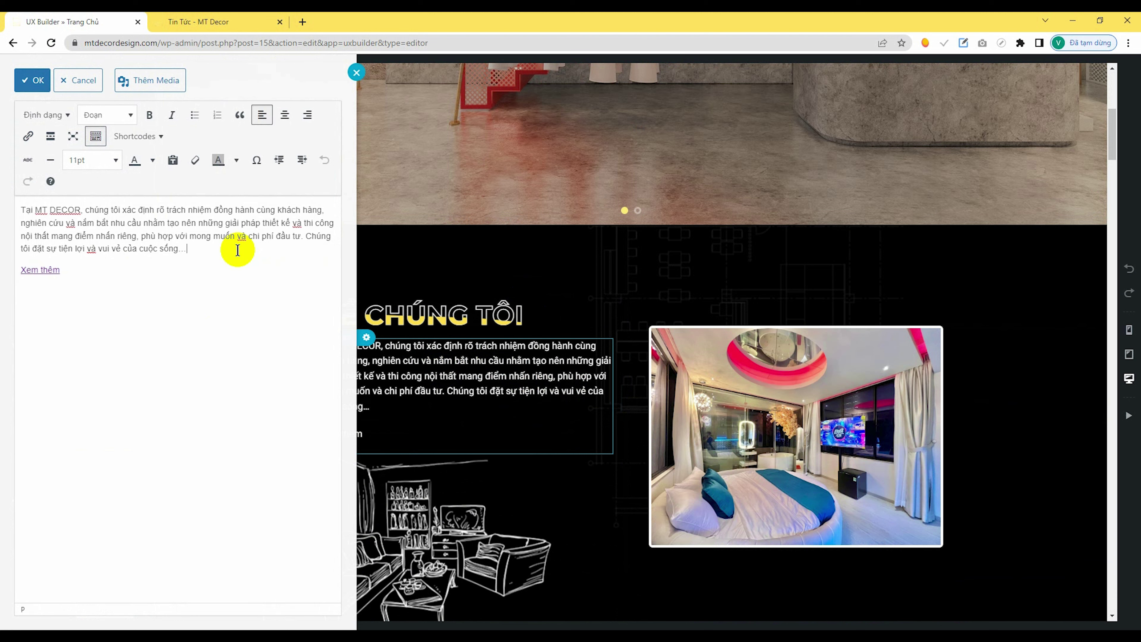
{"action": "left_click", "coordinate": [35, 88]}
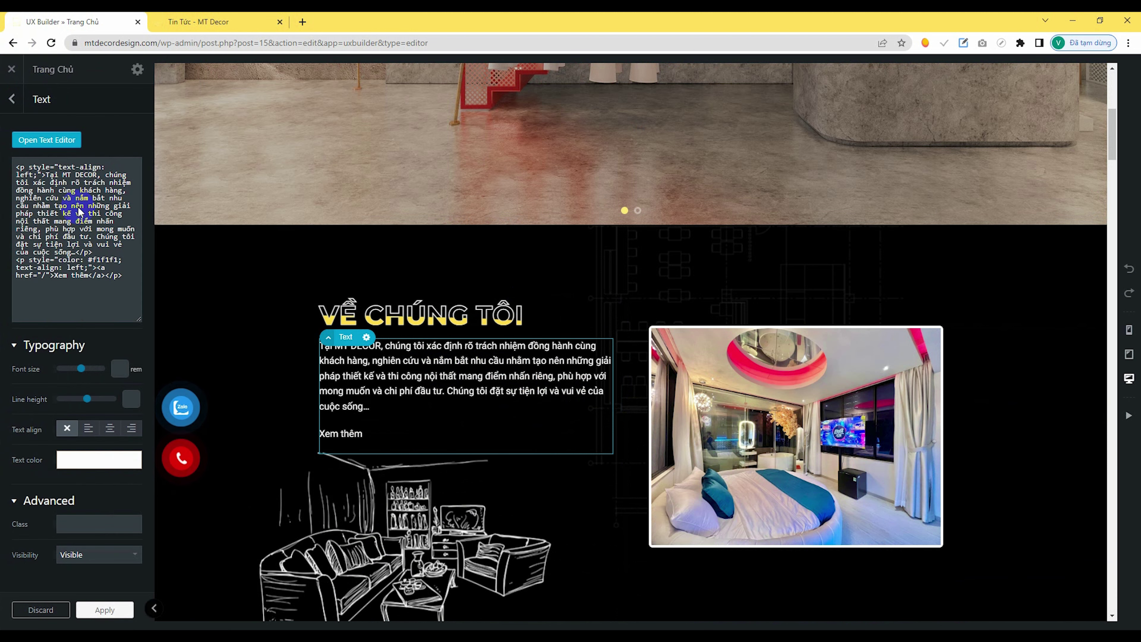
{"action": "left_click", "coordinate": [104, 613]}
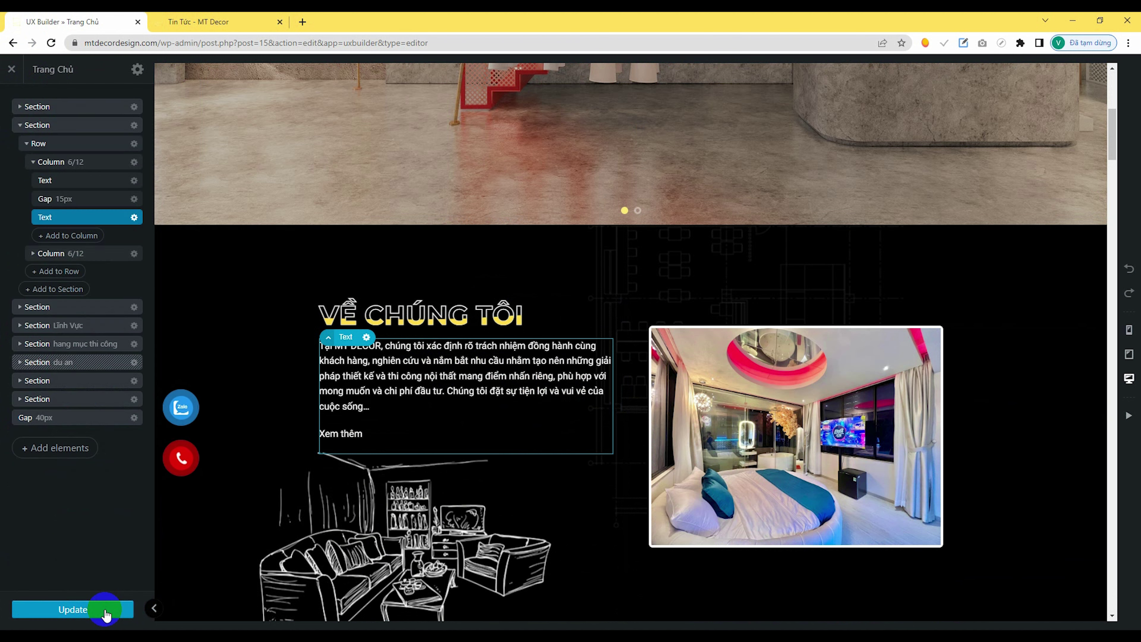
{"action": "left_click", "coordinate": [107, 611]}
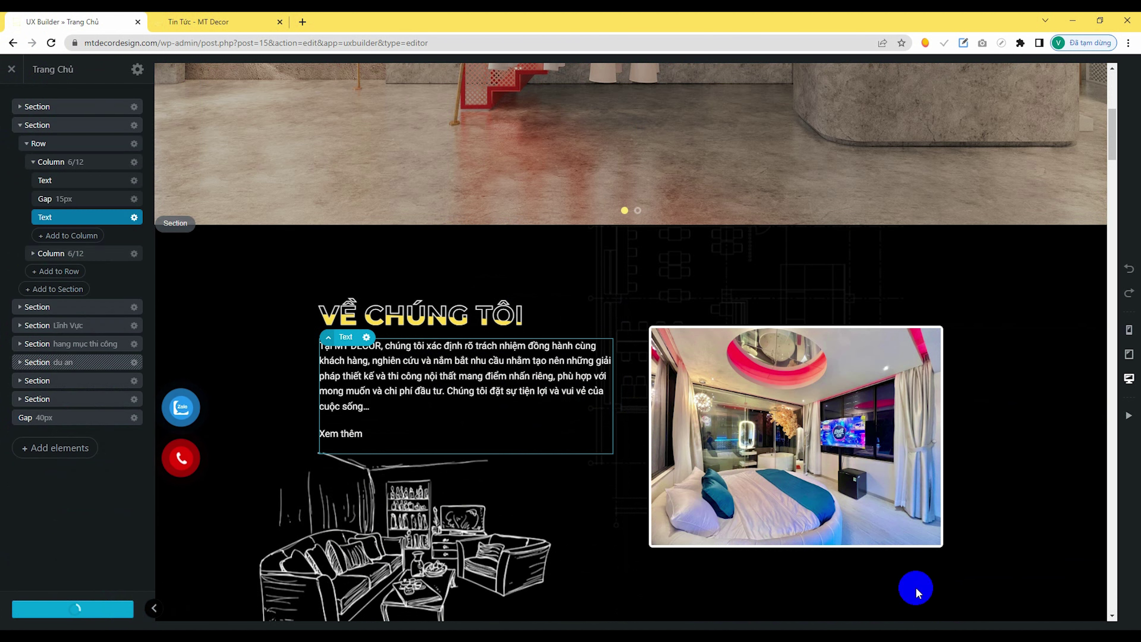
- Replace the bedroom image beside "Về chúng tôi" with the dark starry-ceiling picture from the media library and apply the change
{"action": "left_click", "coordinate": [812, 489]}
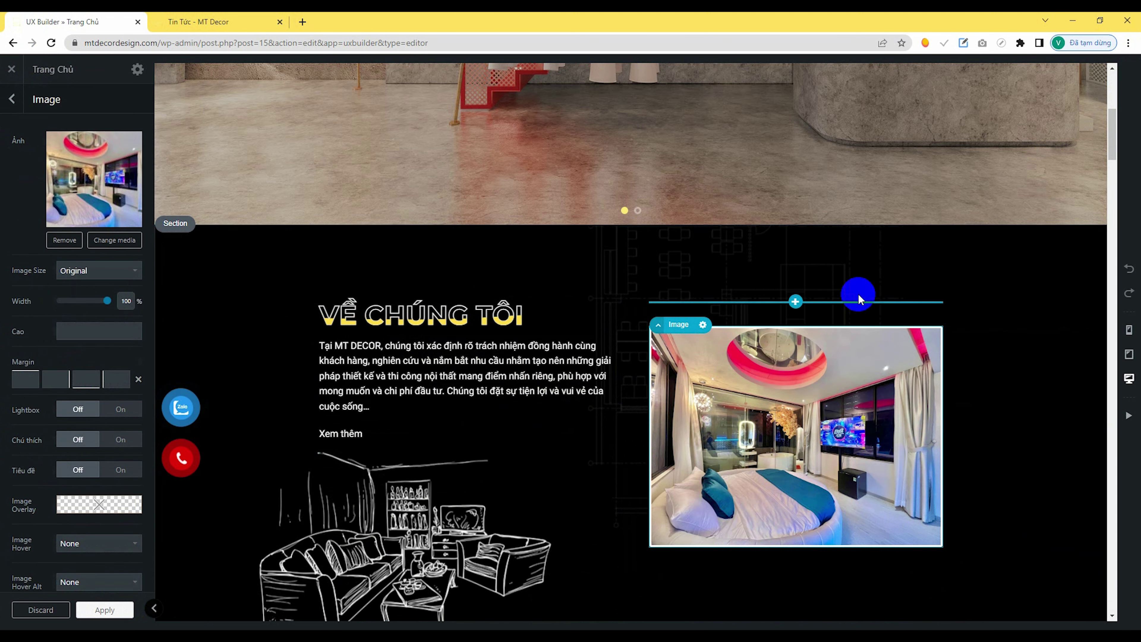
{"action": "left_click", "coordinate": [118, 241]}
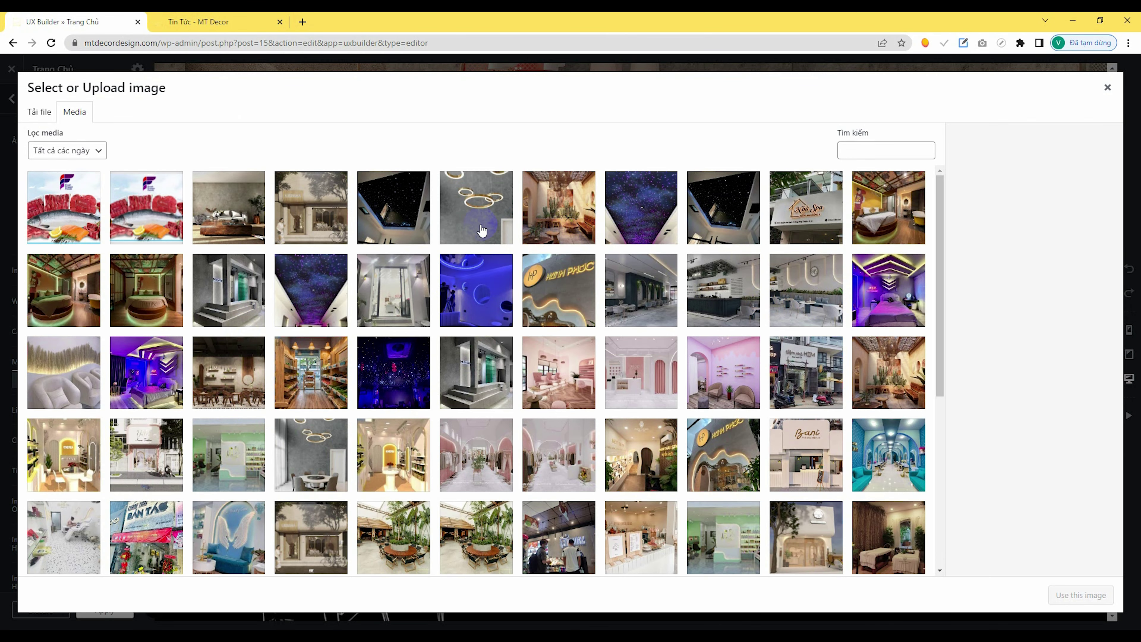
{"action": "left_click", "coordinate": [427, 227]}
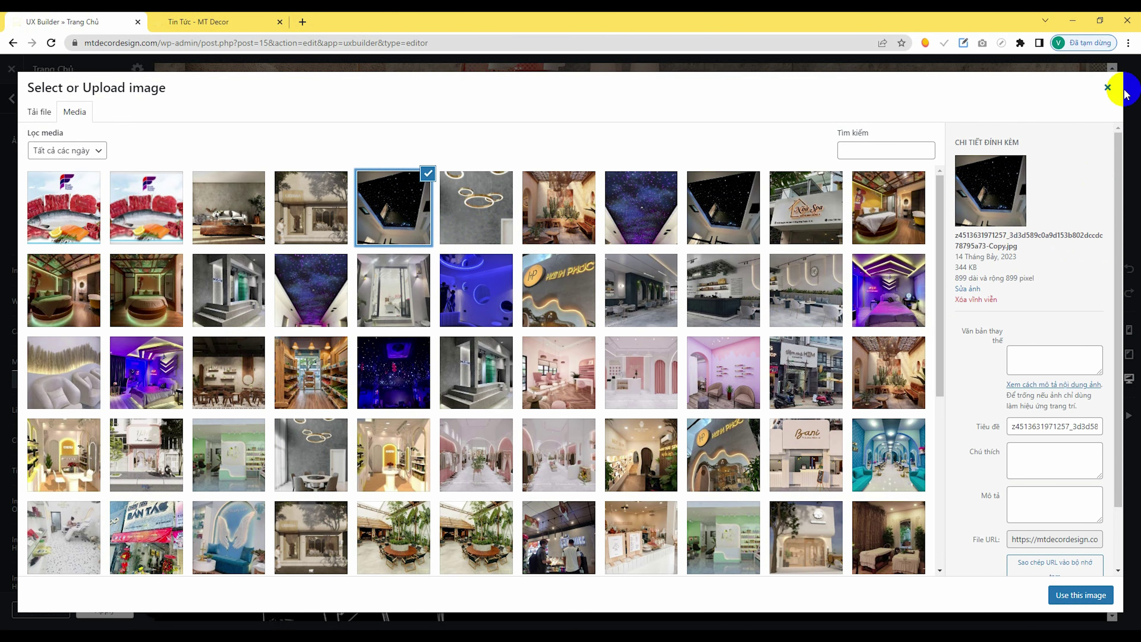
{"action": "left_click", "coordinate": [1081, 595]}
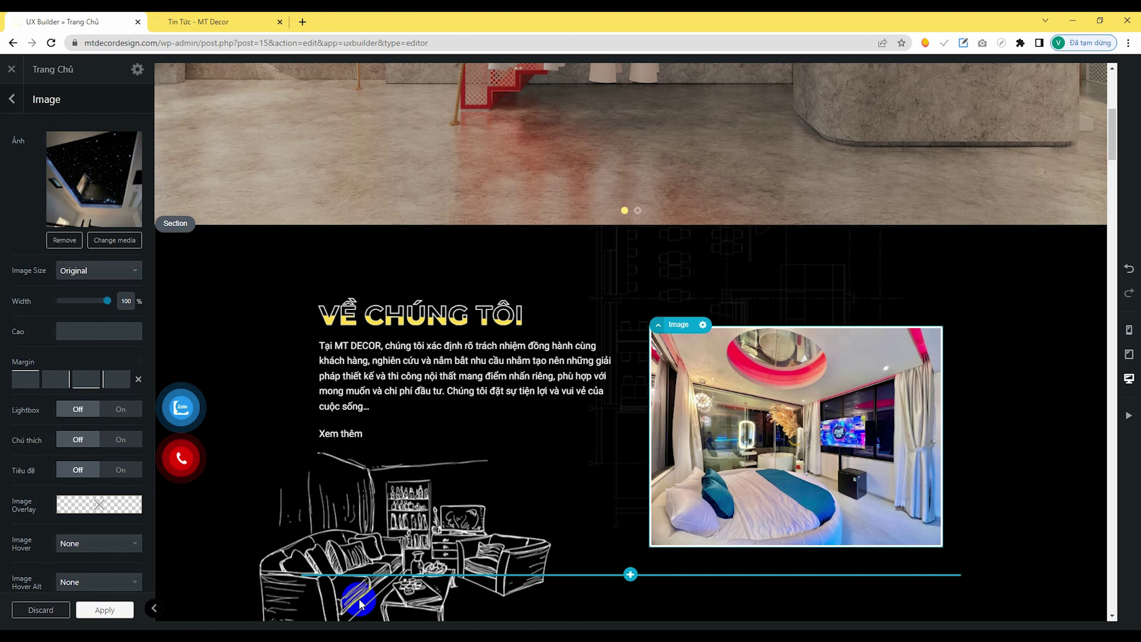
{"action": "left_click", "coordinate": [108, 608]}
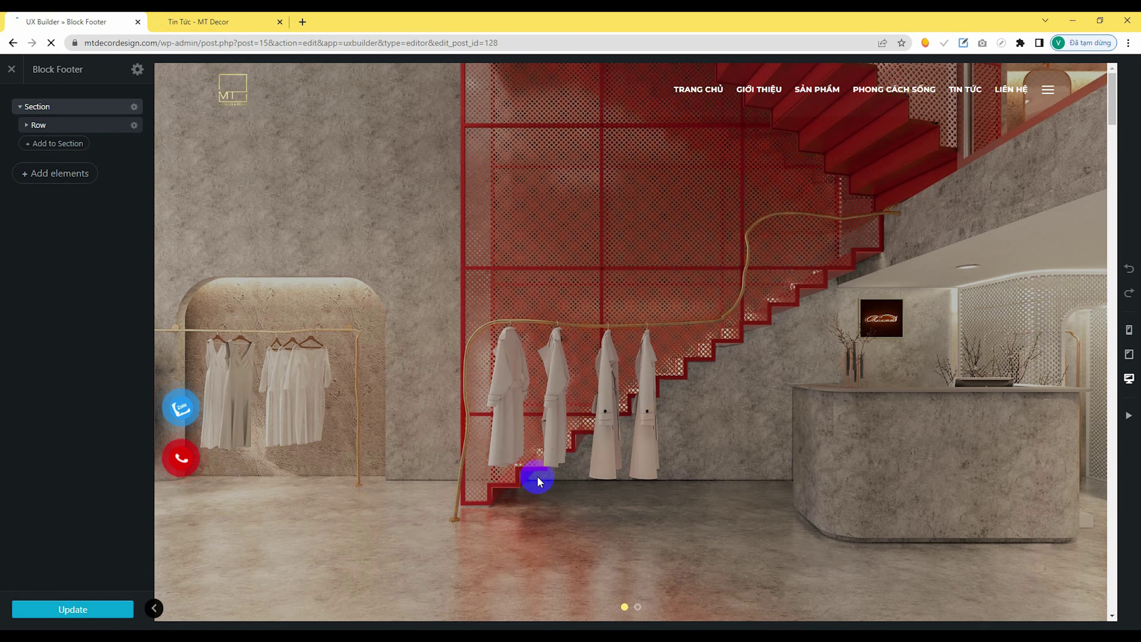
- Open the footer's "Công Ty TNHH MT DECOR" text in the text editor, apply it with its existing wording, and update the footer block
{"action": "scroll", "coordinate": [535, 476], "scroll_direction": "down", "scroll_amount": 15}
{"action": "scroll", "coordinate": [533, 510], "scroll_direction": "down", "scroll_amount": 20}
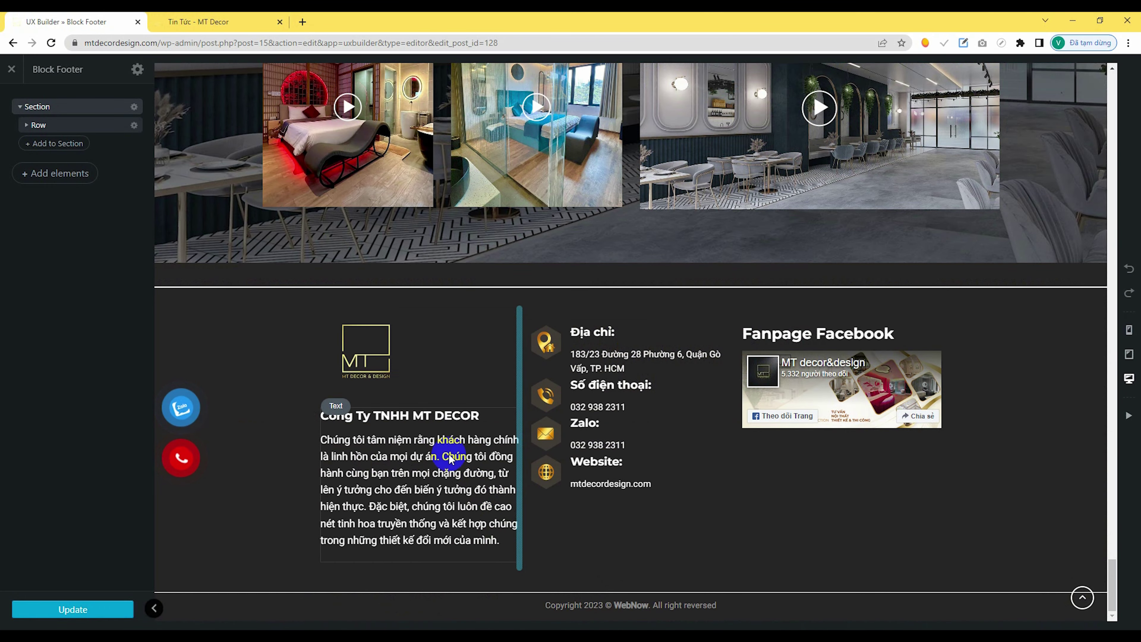
{"action": "left_click", "coordinate": [428, 459]}
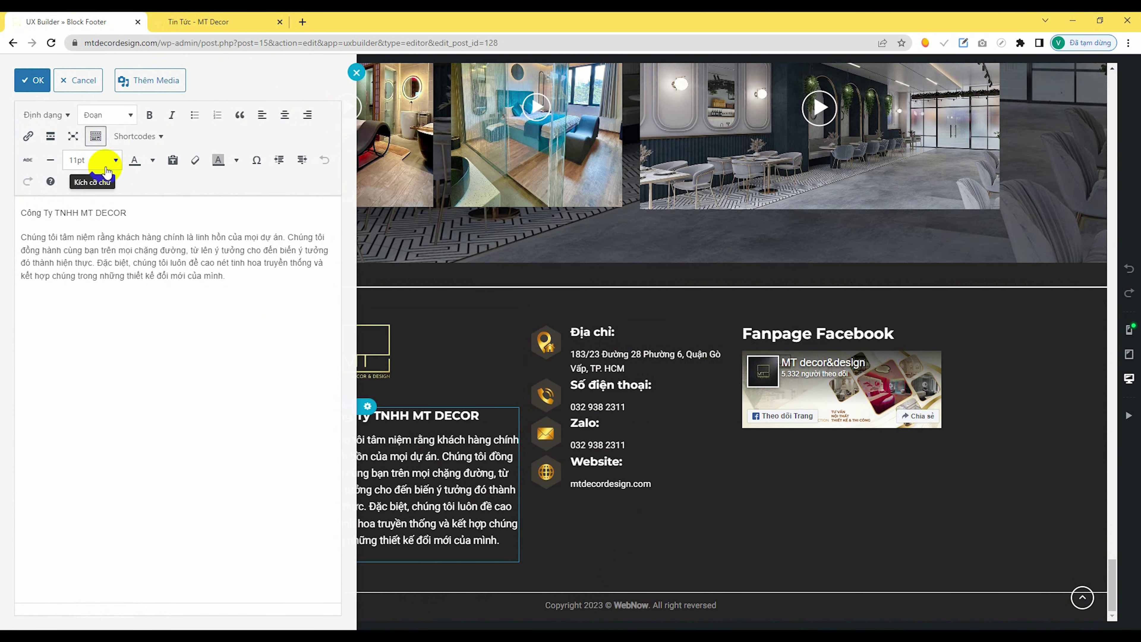
{"action": "left_click", "coordinate": [33, 79]}
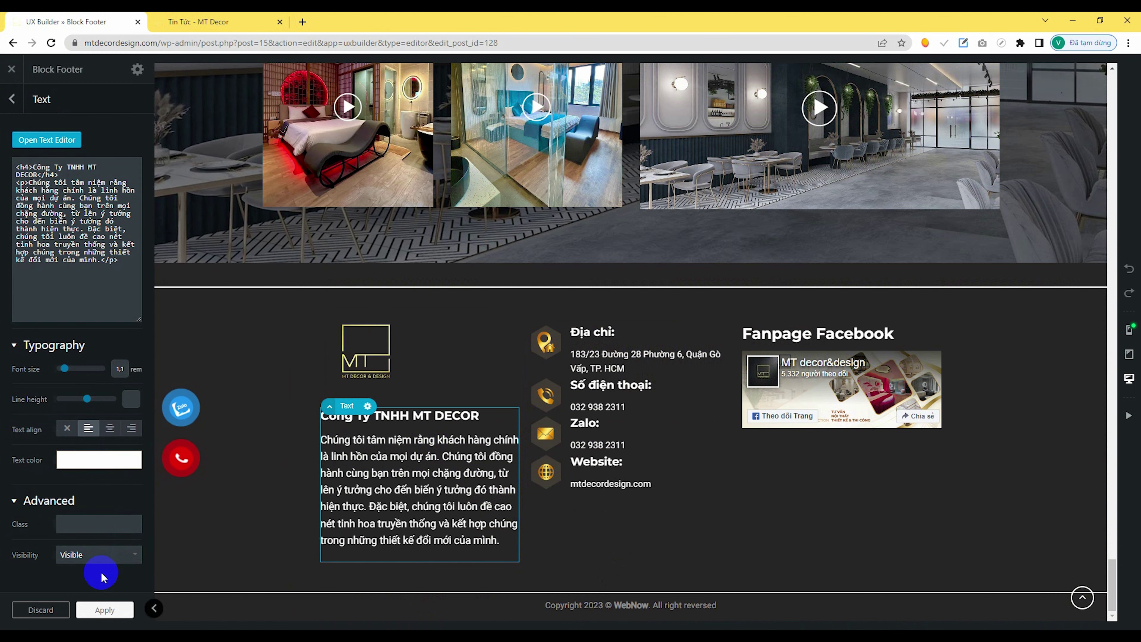
{"action": "left_click", "coordinate": [130, 612]}
{"action": "left_click", "coordinate": [130, 616]}
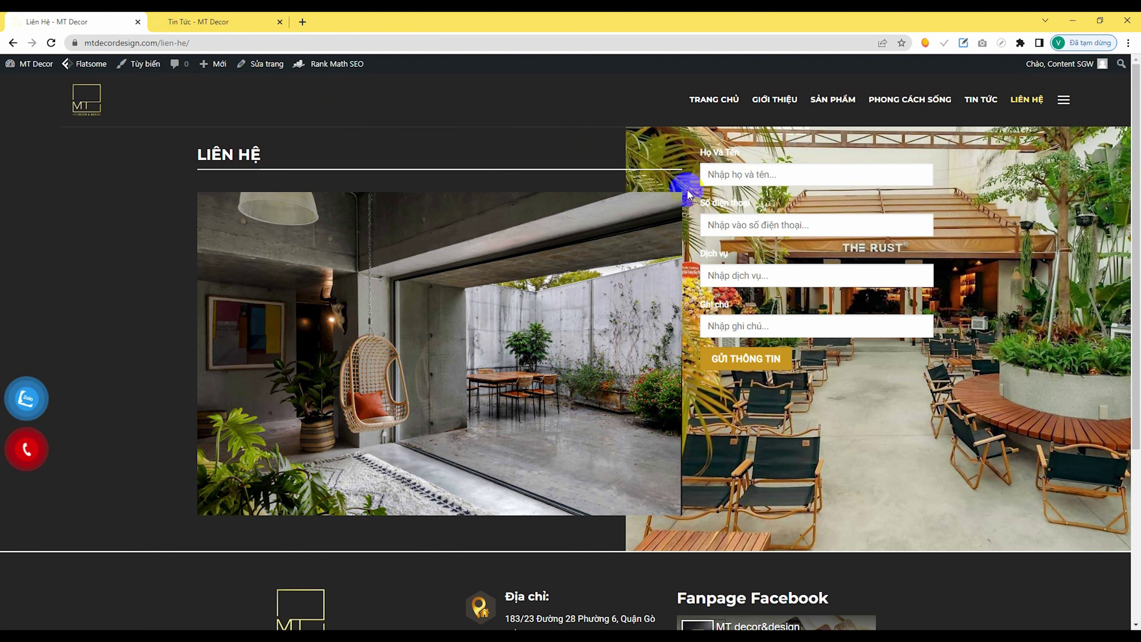
- Bring up the page editing options for the "Liên Hệ" page
{"action": "mouse_move", "coordinate": [261, 70]}
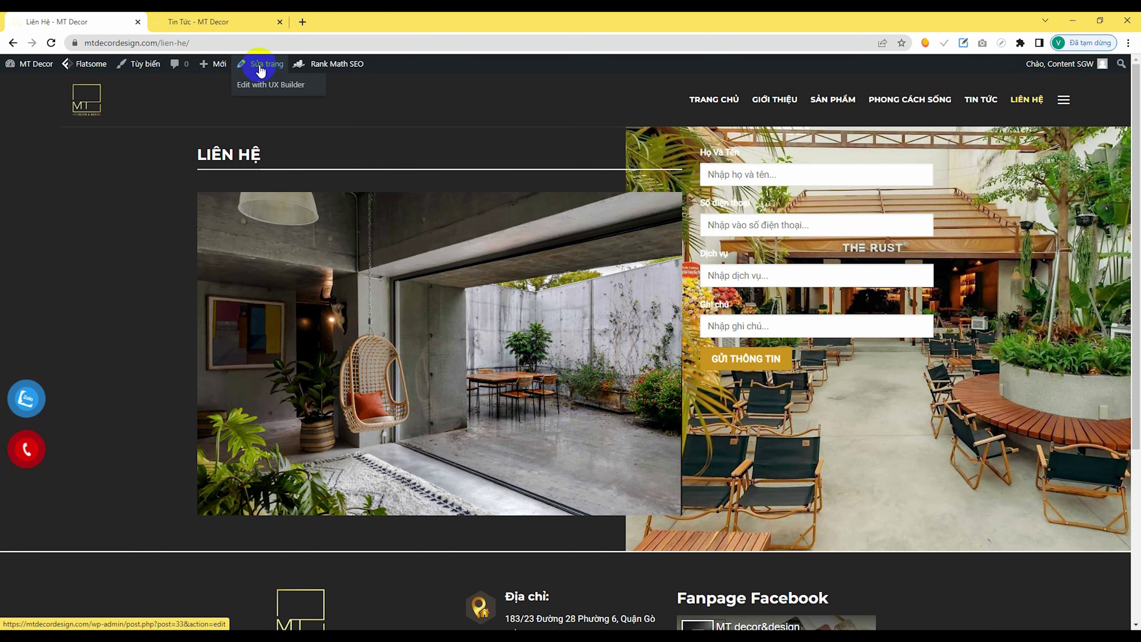